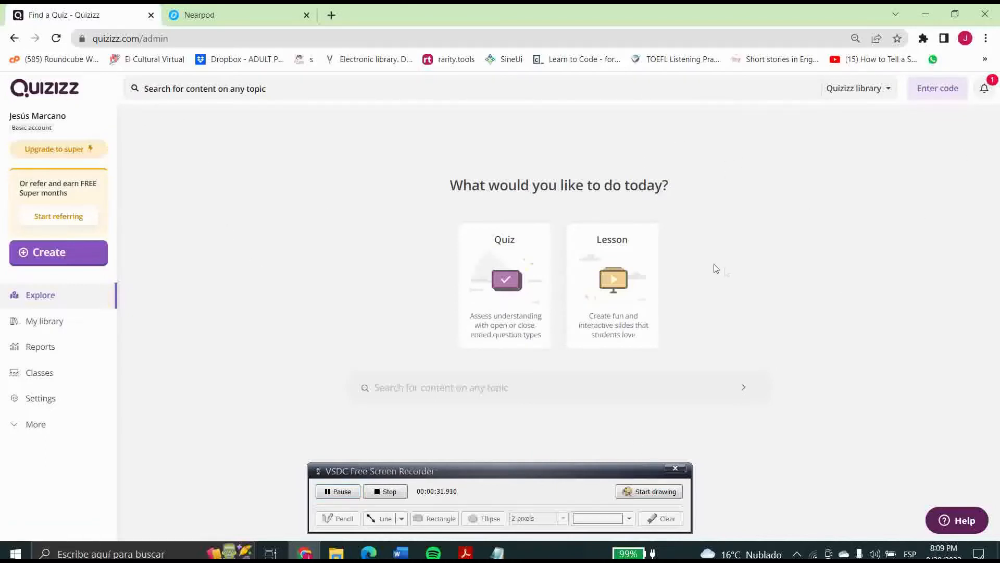
Step: Start creating a new lesson and name it "Gap-fill test-VLT"
left_click(63, 253)
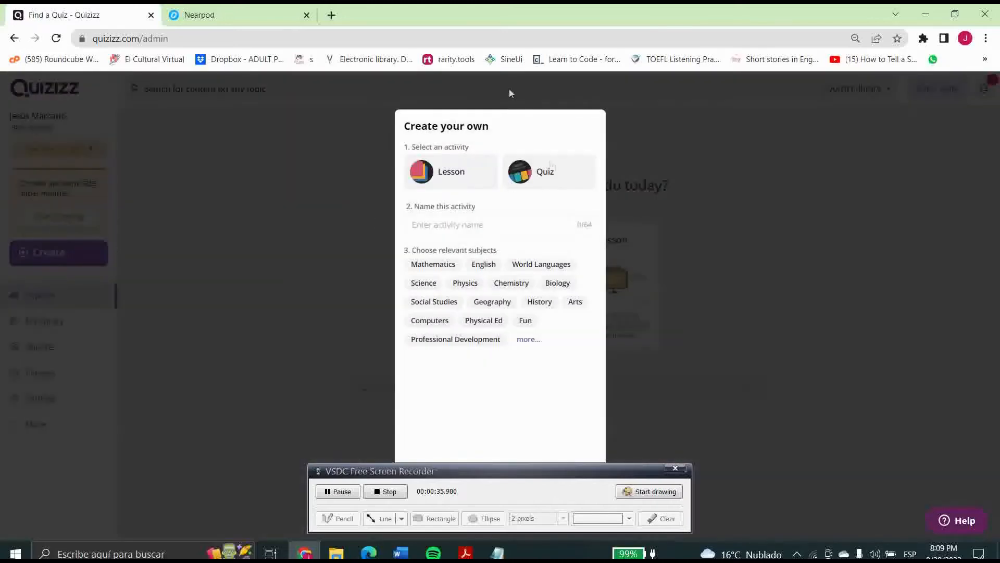
left_click(458, 183)
left_click(460, 219)
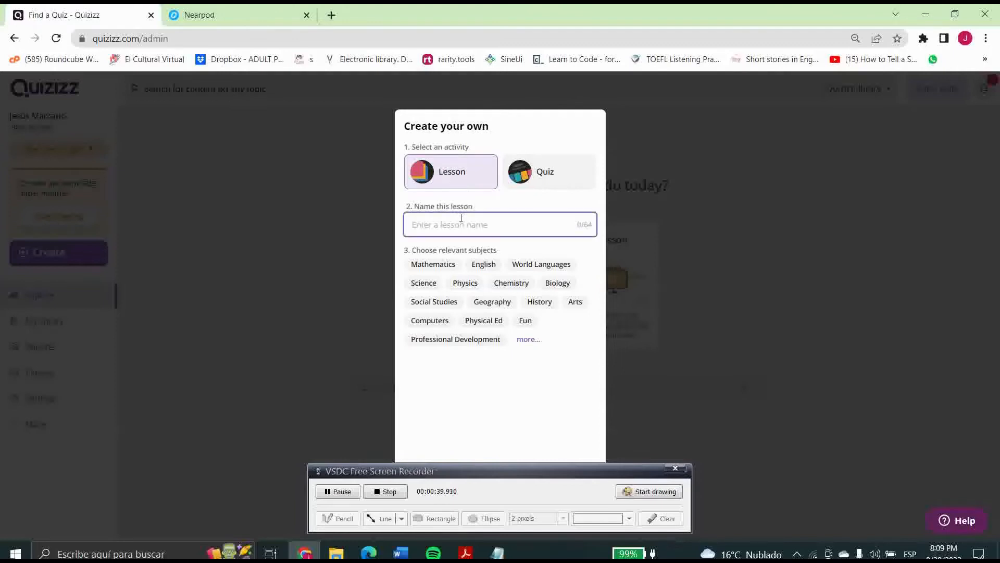
type("Gap-fill test")
type("VLT")
left_click(457, 224)
type("-")
Step: Choose English as the lesson's subject and create the lesson with the preselected white theme
left_click_drag(636, 472, 918, 100)
left_click(483, 264)
left_click(559, 495)
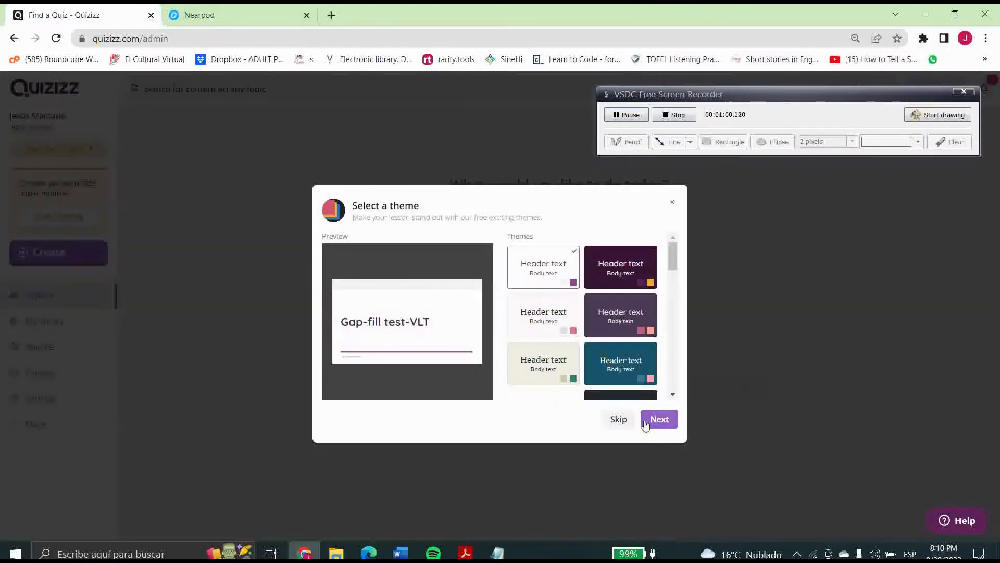
left_click(651, 426)
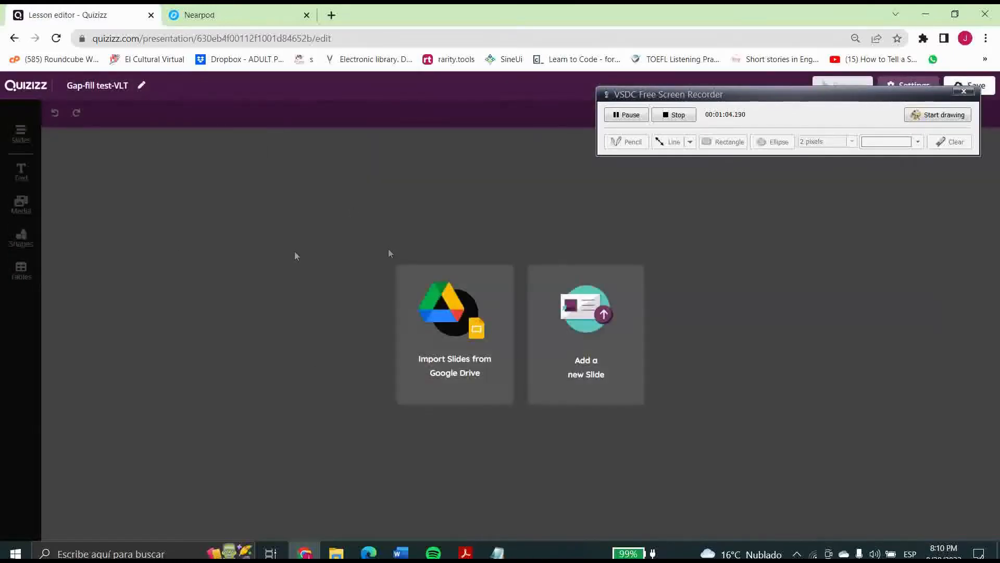
Step: Add a new slide to the lesson with the Fill-in-blanks question type
left_click(593, 325)
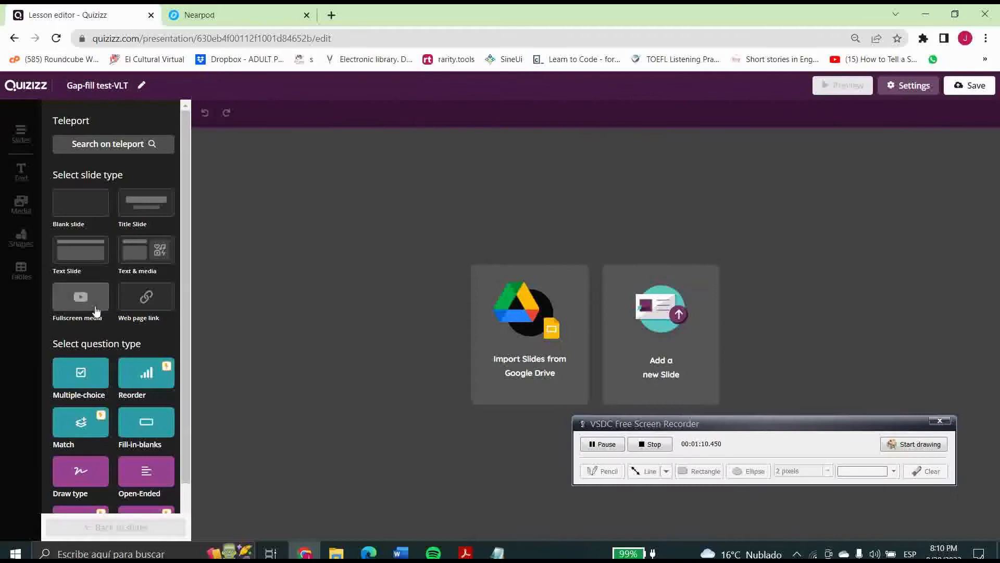
scroll(128, 334, "down", 1)
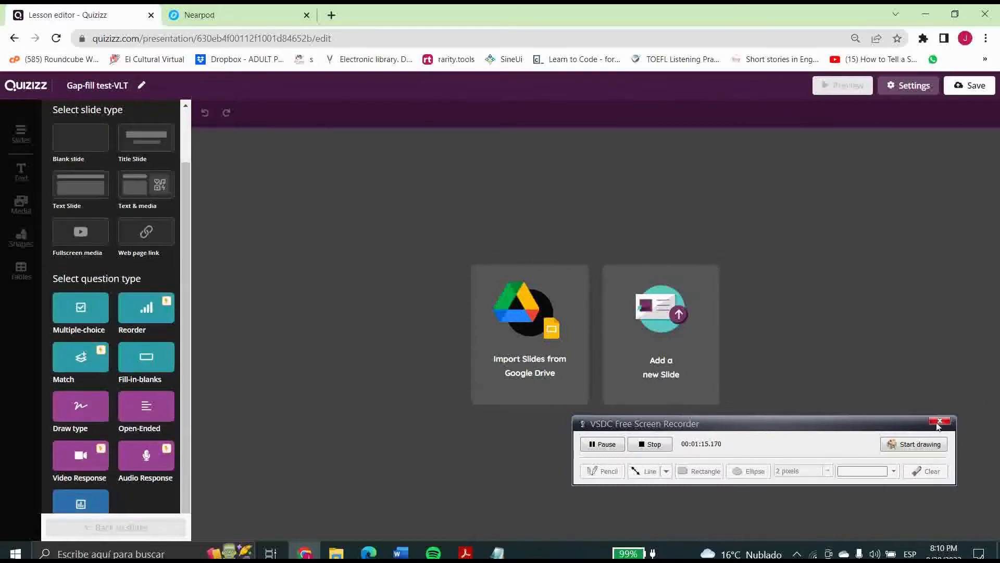
left_click_drag(899, 426, 828, 472)
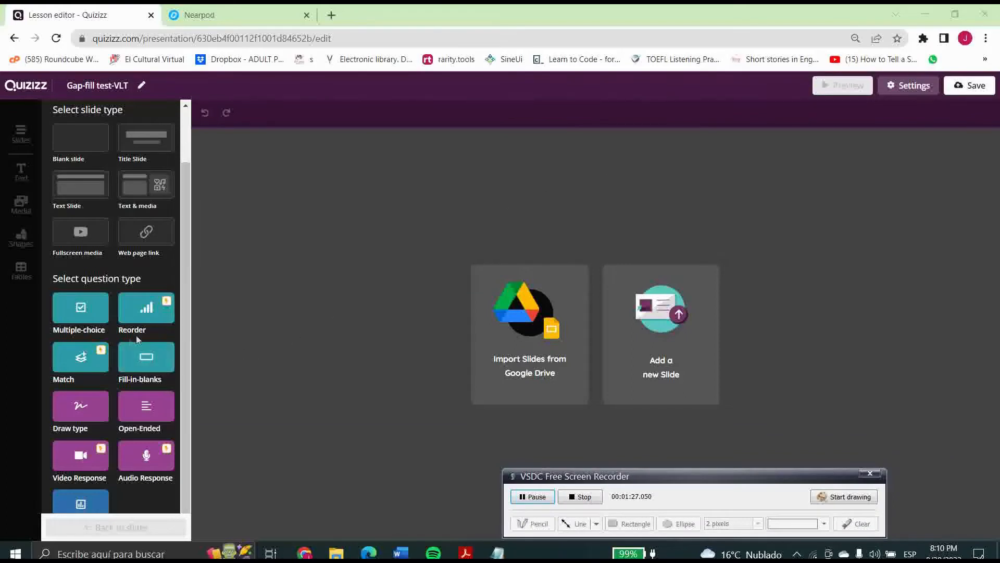
left_click(144, 365)
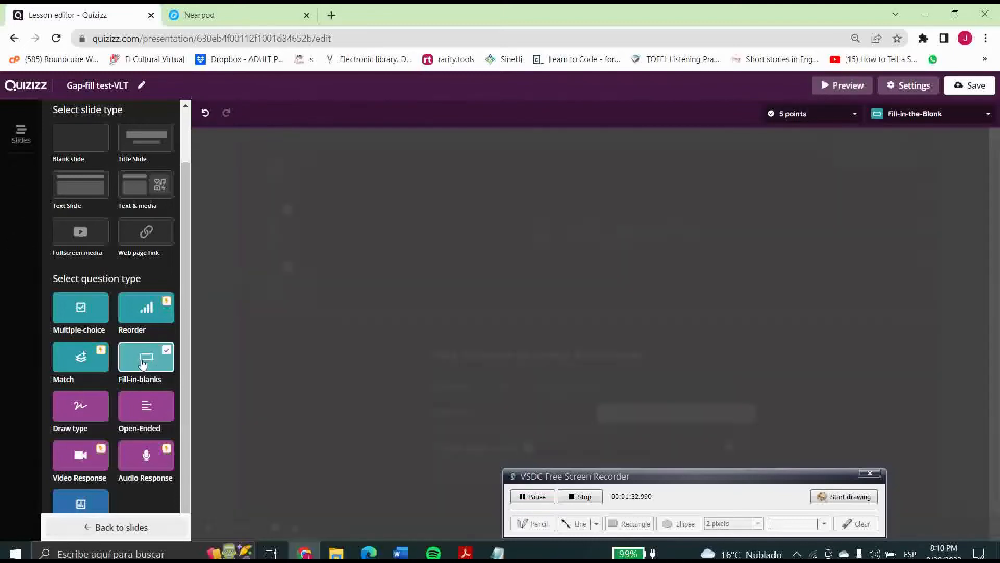
Step: Copy the question text from Notepad into the slide, keeping only "COVID-19 is an infectious _______ that has quickly spread worldwide, causing a pandemic."
left_click(499, 552)
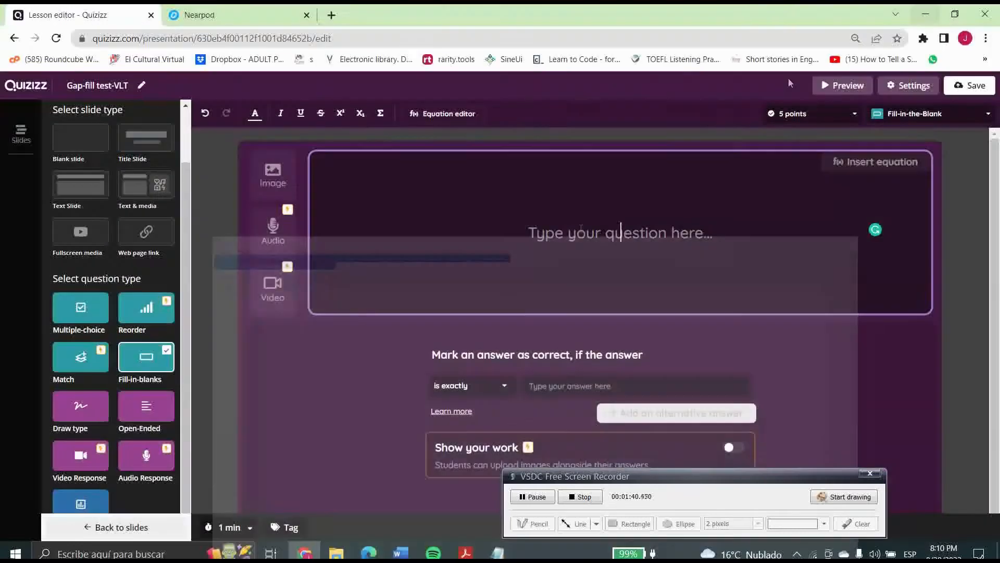
type("COVID-19 is an infectious _______ that has quickly spread worldwide, causing a pandemic. I’m looking forward __ the holidays.")
left_click_drag(525, 263, 752, 258)
key("BackSpace")
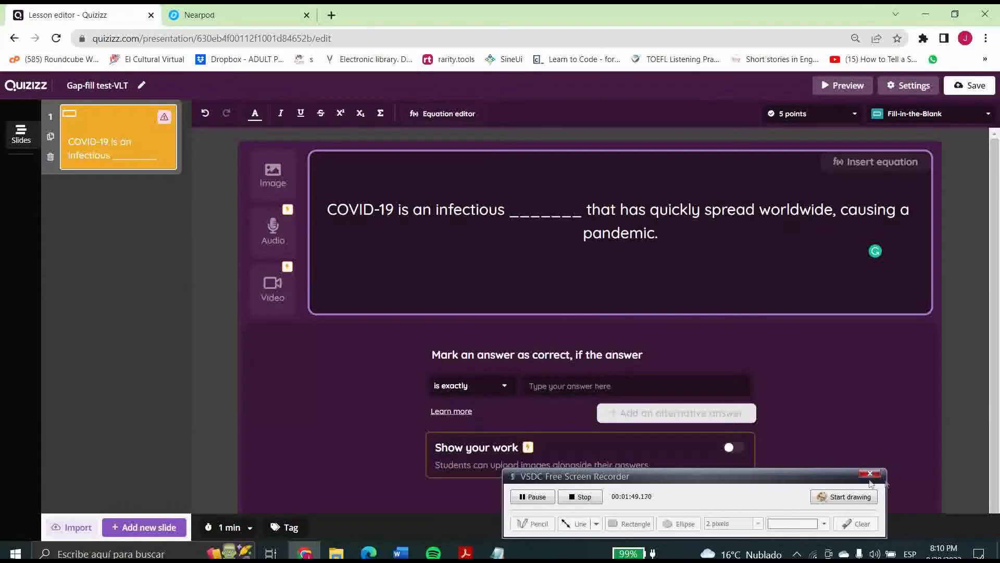
left_click(869, 478)
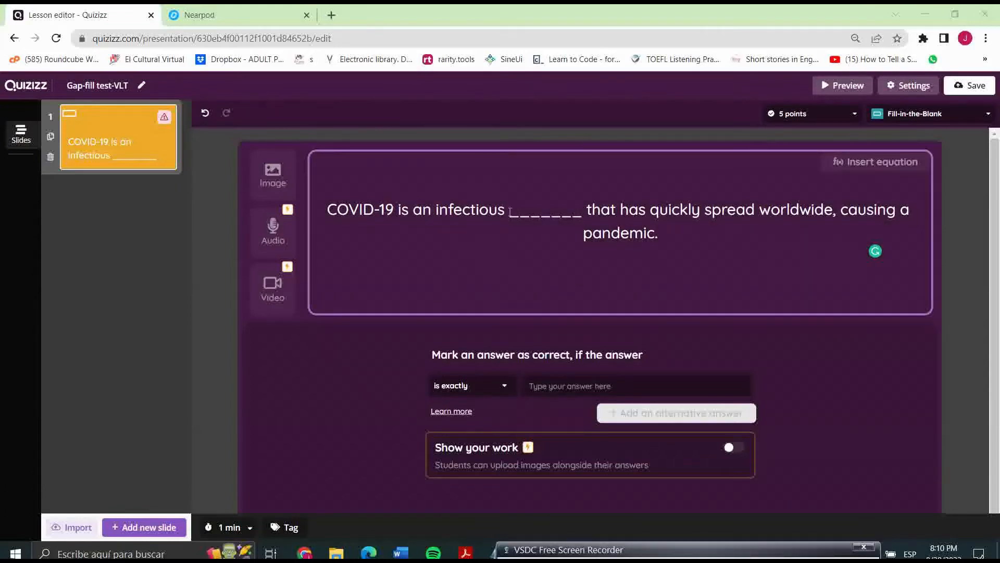
Step: Set "virus" as the exact correct answer for the COVID-19 question and add "disease" as an alternative answer
left_click_drag(520, 227, 582, 214)
left_click(606, 383)
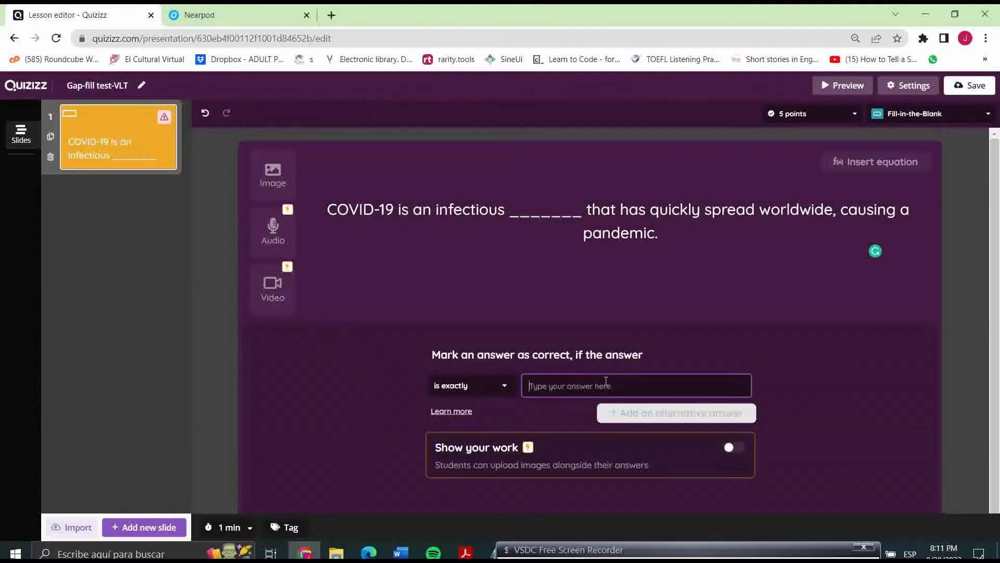
type("virus")
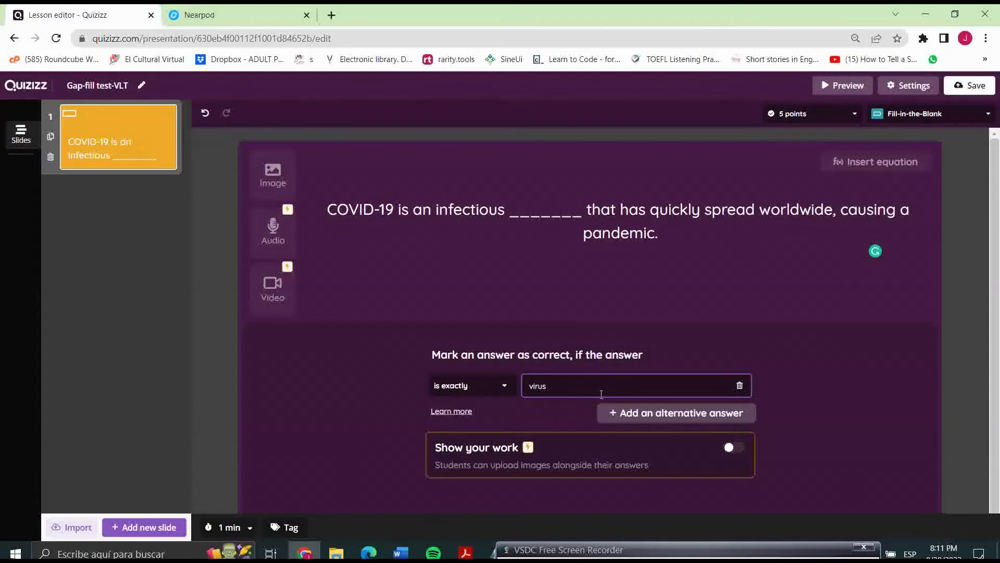
left_click(639, 412)
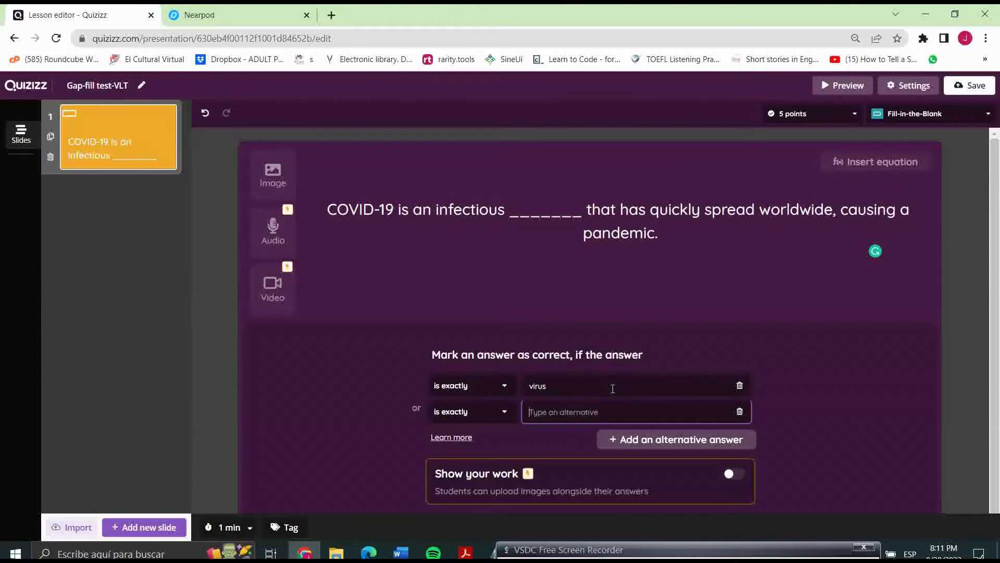
type("disease")
left_click(773, 397)
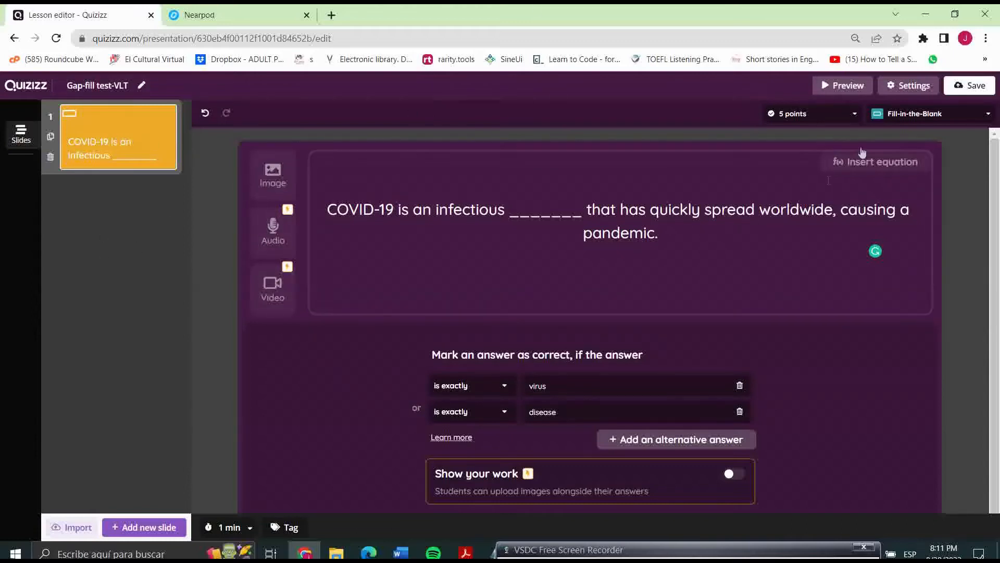
Step: Preview the COVID-19 question in the participants view and return to the editor
left_click(830, 88)
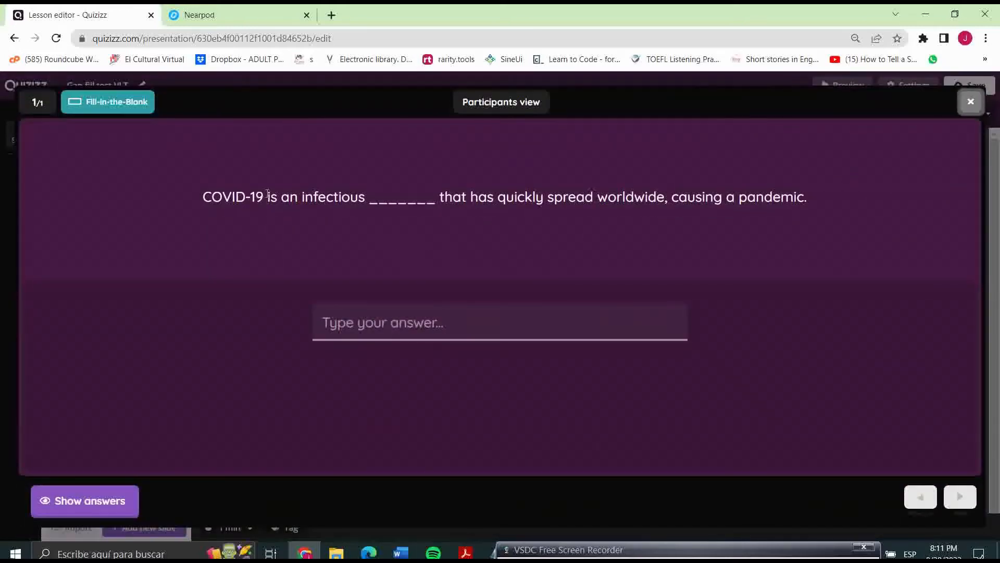
left_click_drag(250, 198, 317, 202)
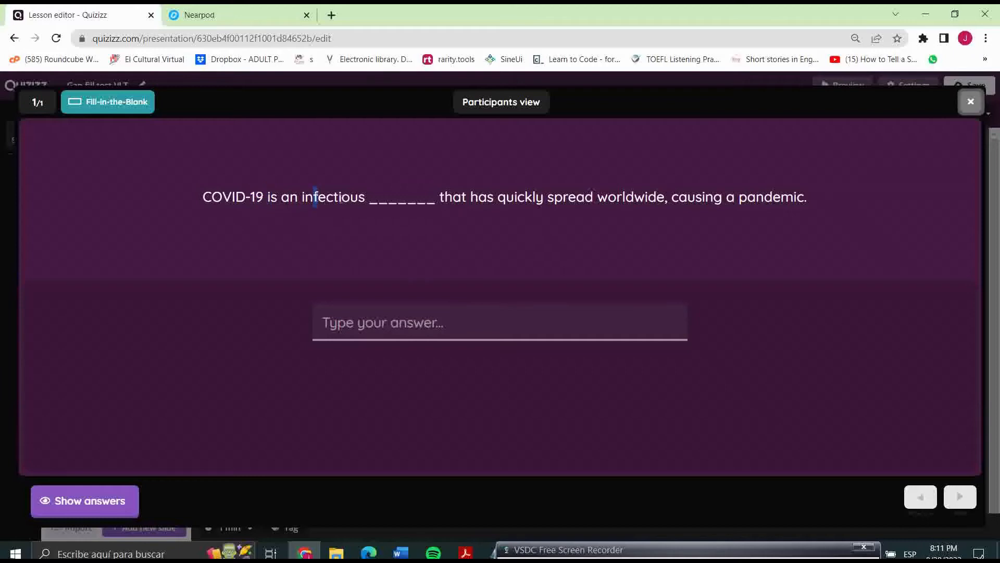
left_click(386, 202)
left_click(968, 103)
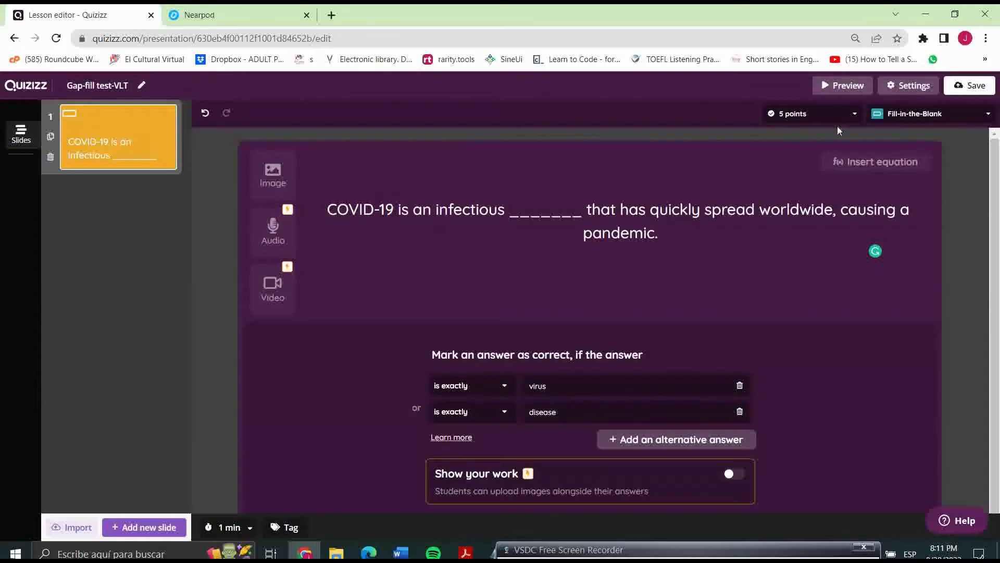
Step: Add a second Fill-in-blanks slide with the question "I'm looking forward __ the holidays." copied from Notepad
left_click(138, 529)
left_click(146, 422)
left_click(492, 554)
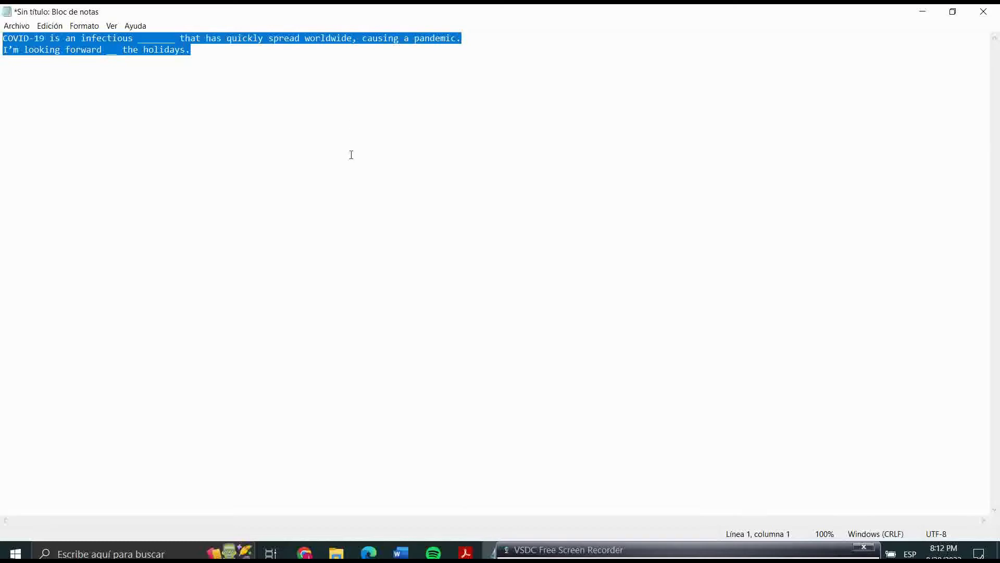
left_click_drag(265, 105, 2, 50)
key("ctrl+c")
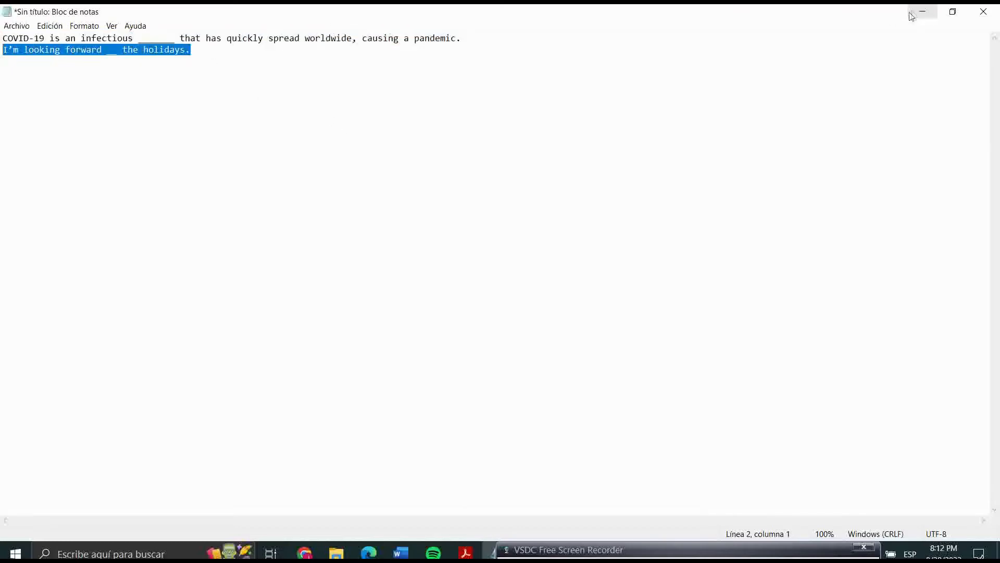
left_click(923, 12)
key("ctrl+v")
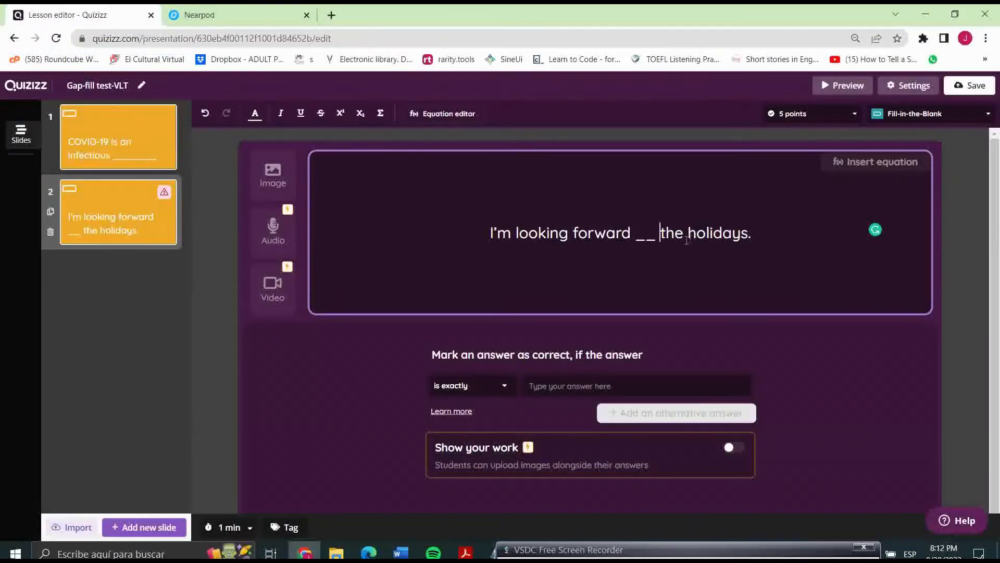
Step: Set "to" as the exact correct answer for the holidays question
left_click(641, 385)
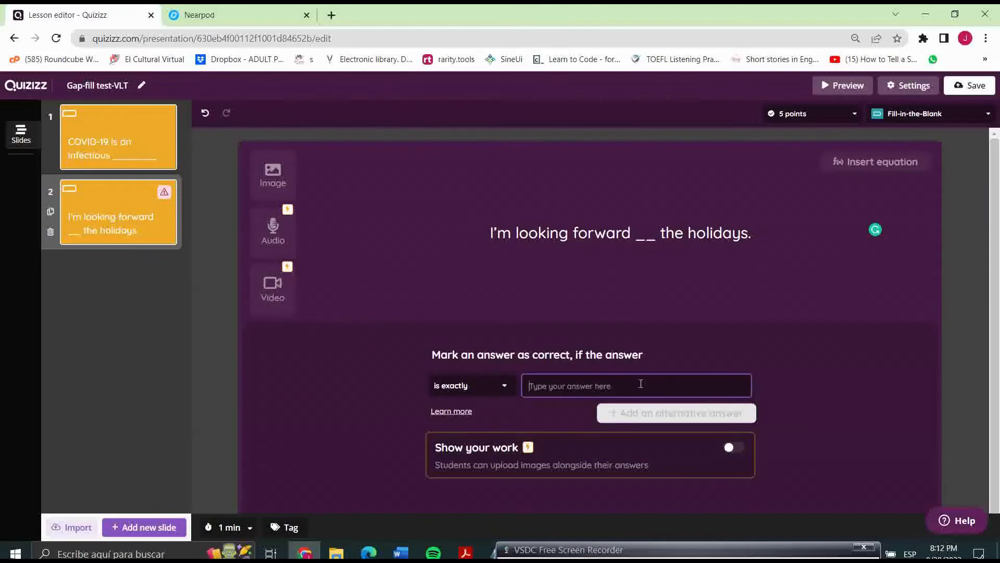
type("to")
left_click(825, 368)
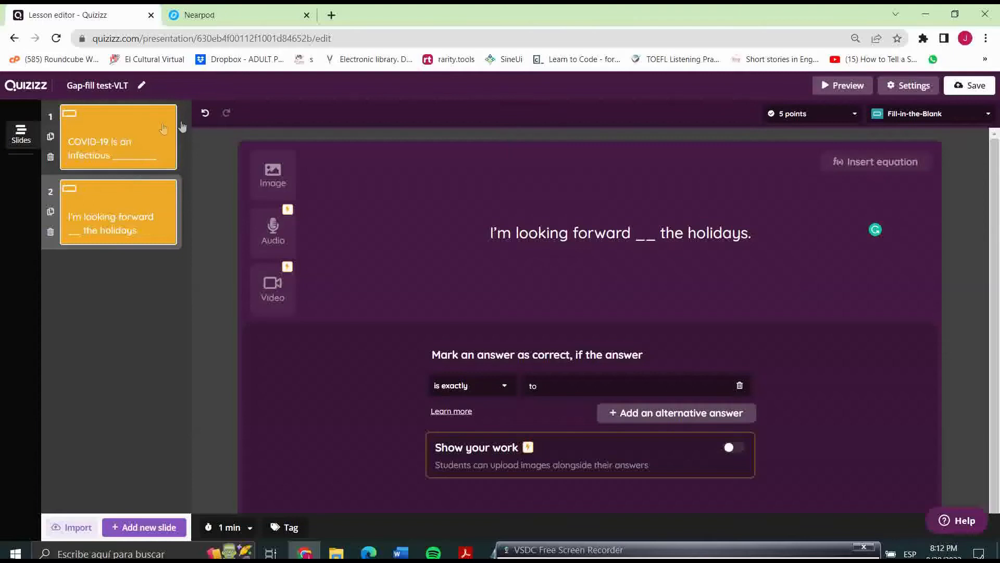
Step: Delete the alternative answer "disease" from the COVID-19 question on the first slide
left_click(96, 142)
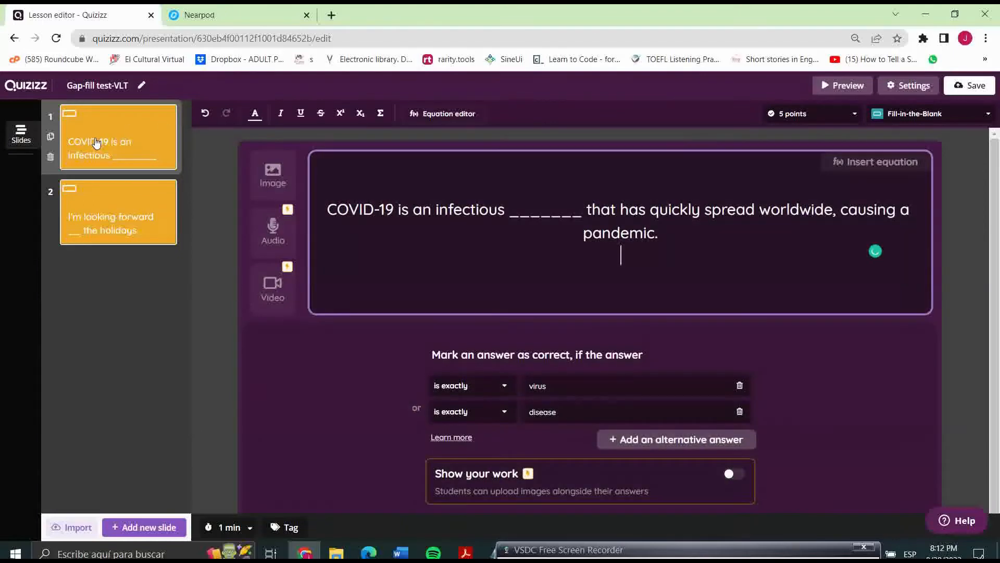
left_click(532, 221)
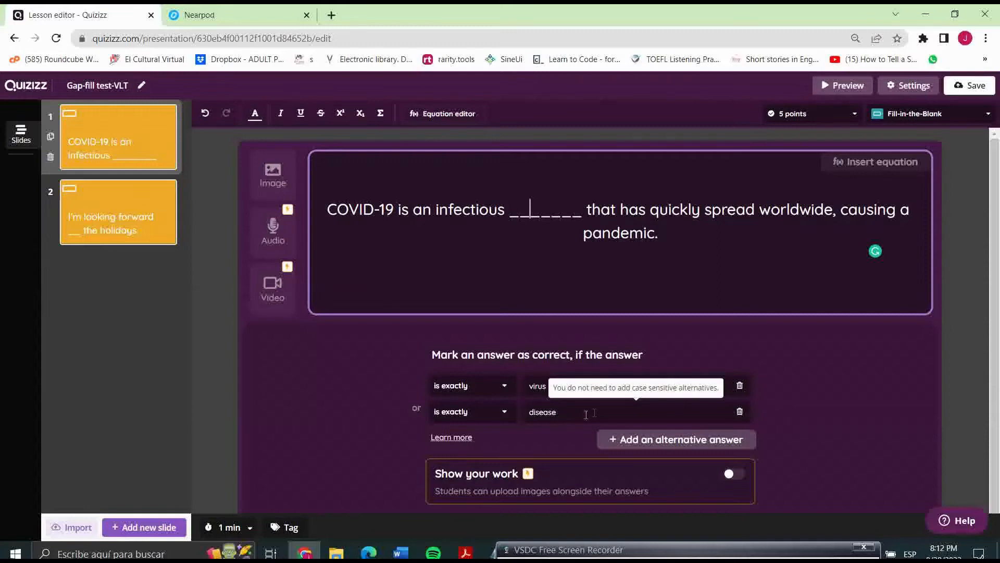
left_click(739, 411)
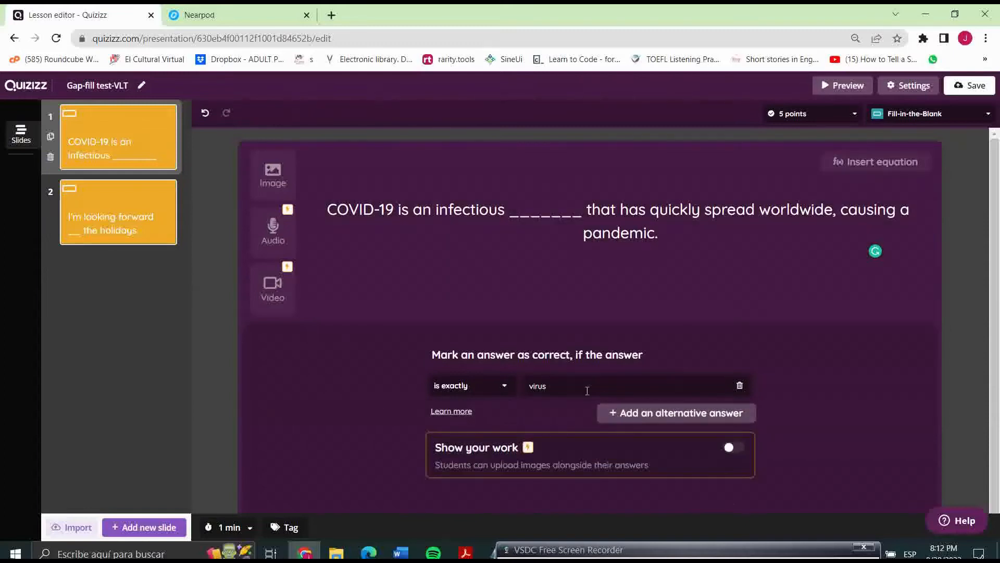
Step: Replace the first two underscores of the COVID-19 question's blank with "vi" and shorten the correct answer to "rus"
left_click(537, 206)
double_click(524, 213)
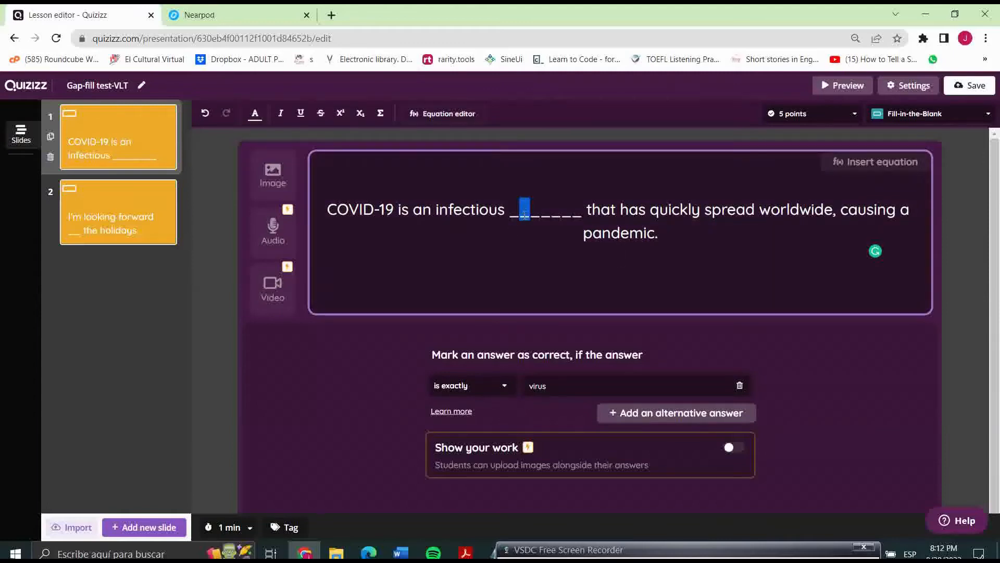
type("vi")
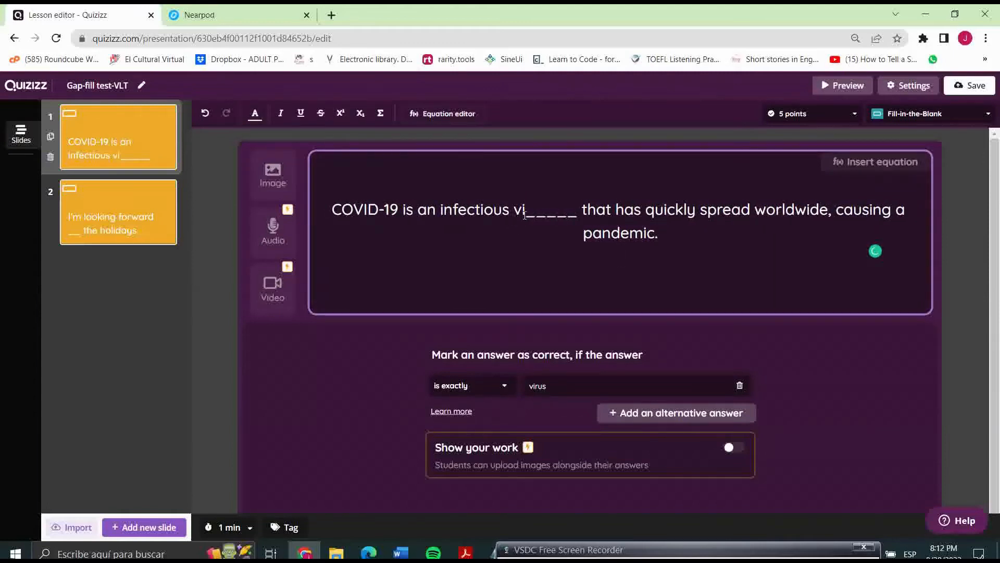
left_click(536, 387)
key("BackSpace")
key("BackSpace")
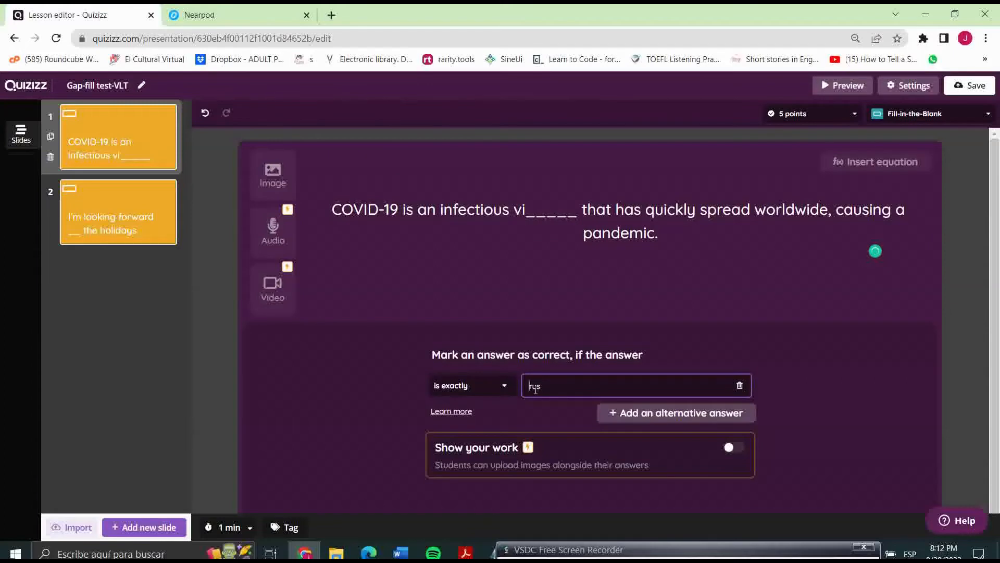
Step: Preview both fill-in-the-blank questions in the participants view and return to the editor
left_click(859, 92)
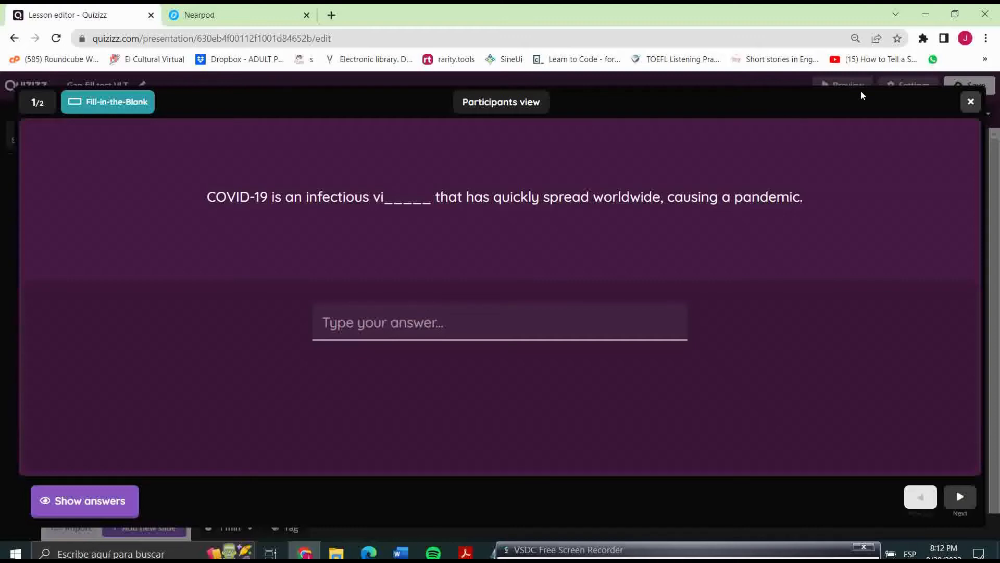
left_click(972, 108)
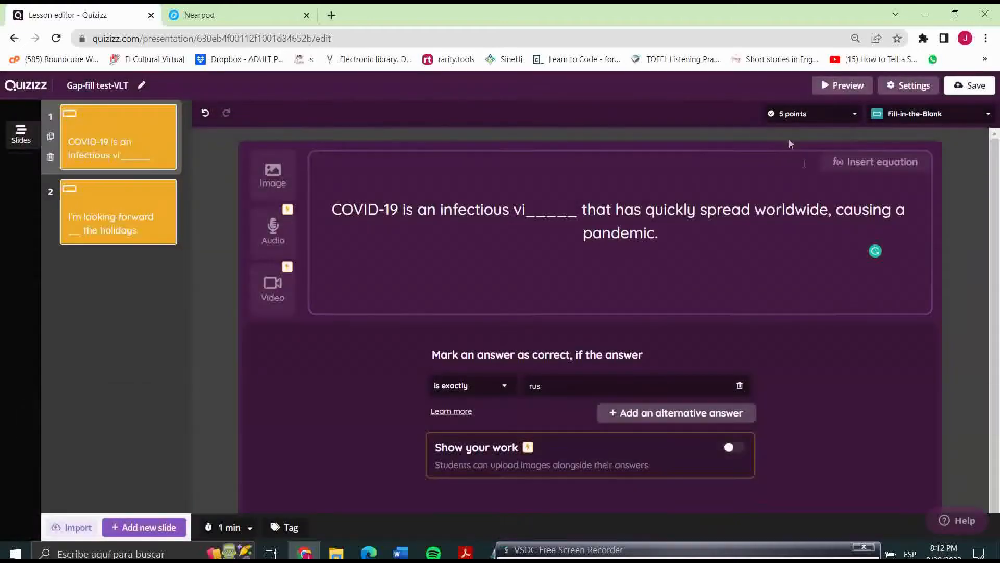
left_click(844, 85)
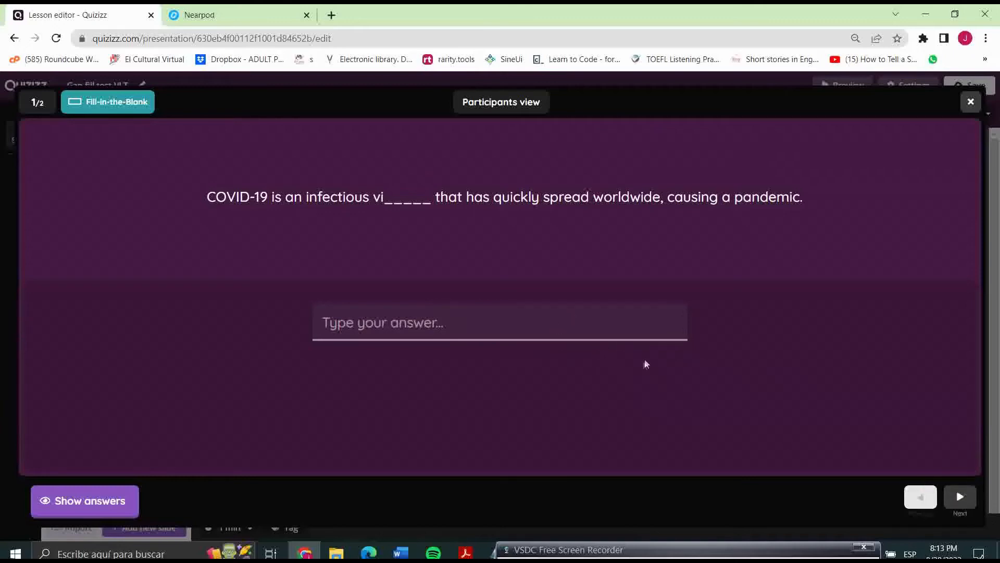
left_click(960, 496)
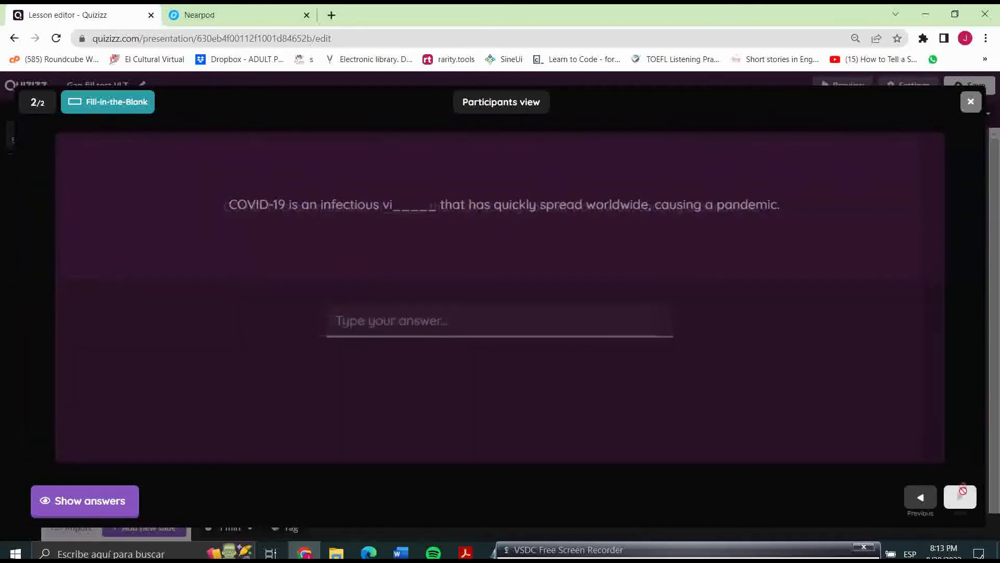
left_click(970, 103)
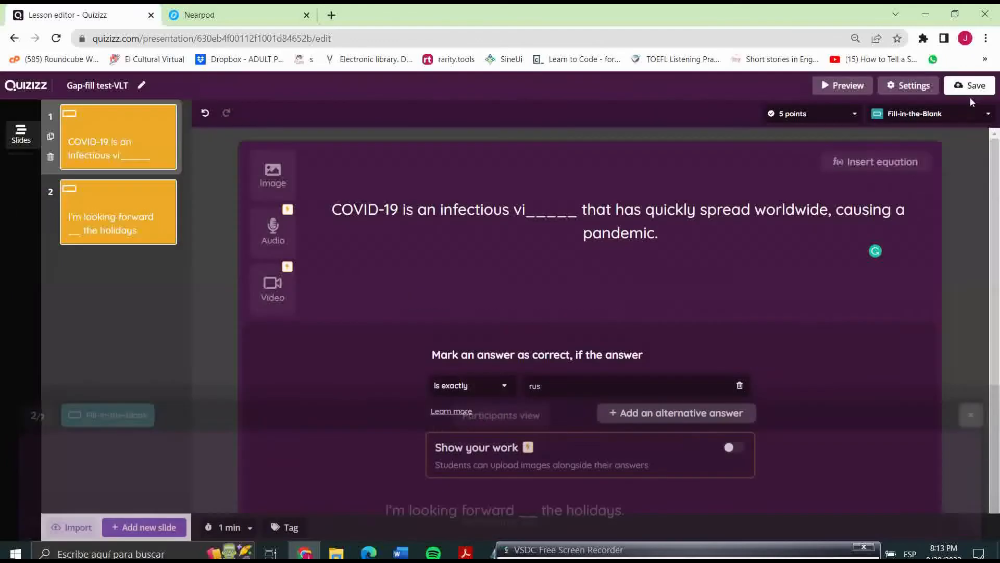
Step: Switch to Nearpod and create a new lesson from the My Lessons library
left_click(231, 10)
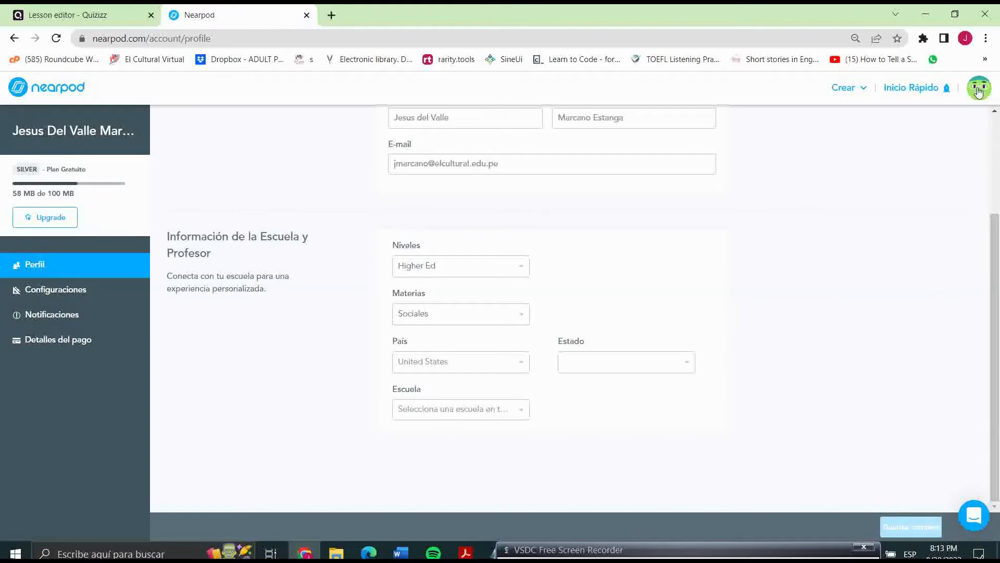
left_click(40, 90)
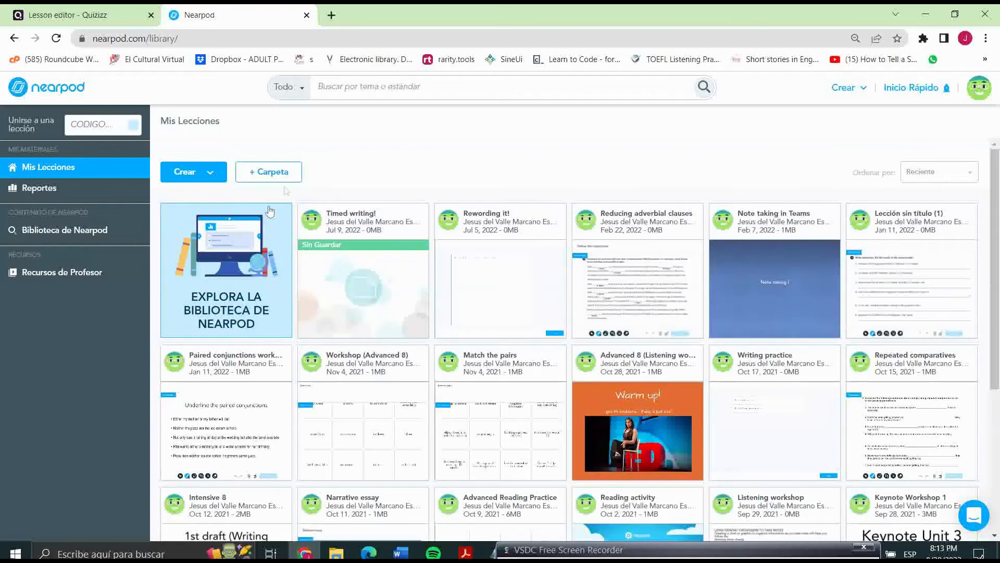
left_click(196, 174)
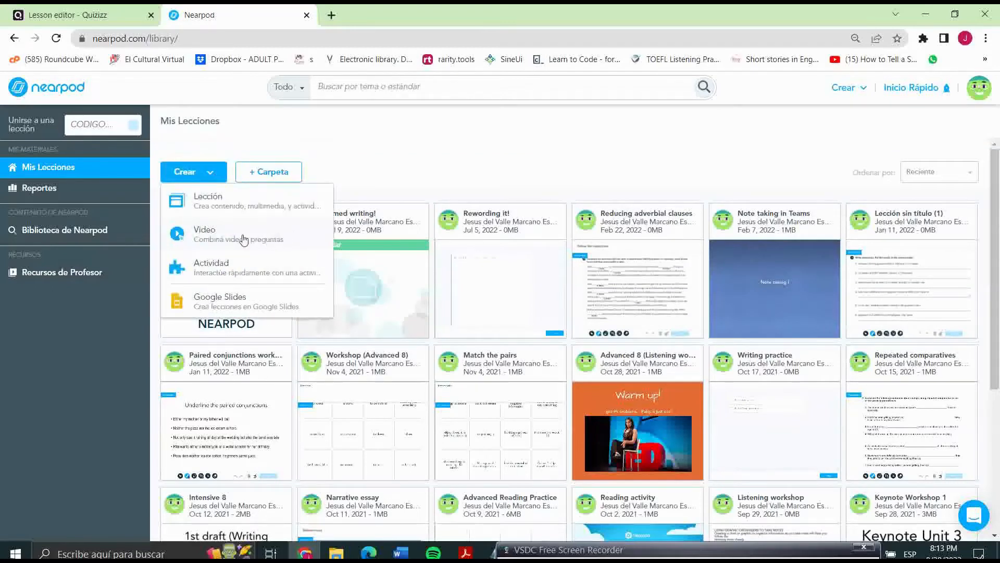
left_click(221, 208)
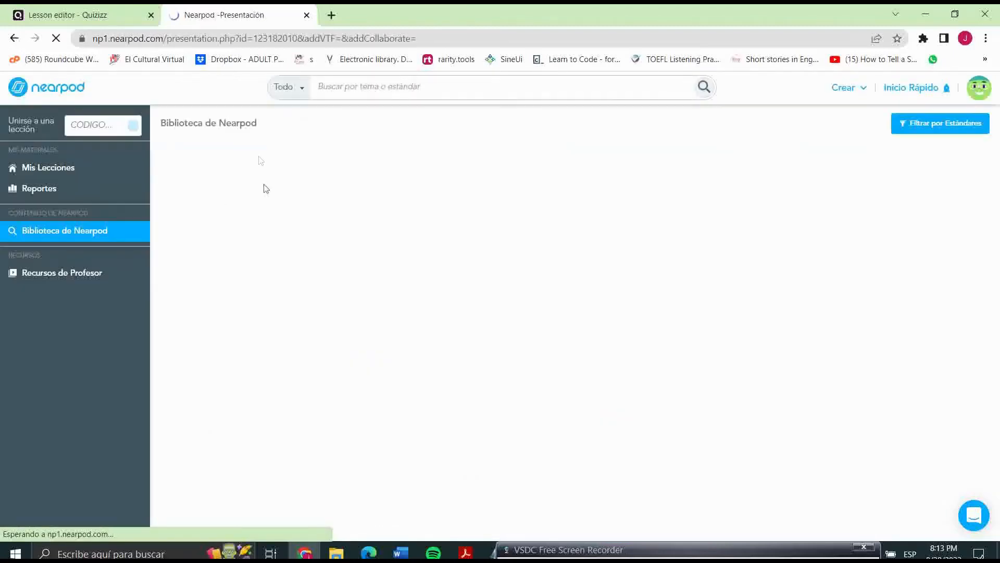
Step: Add a fill-in-the-blanks activity (Completar los espacios) as the lesson's first slide
left_click(266, 173)
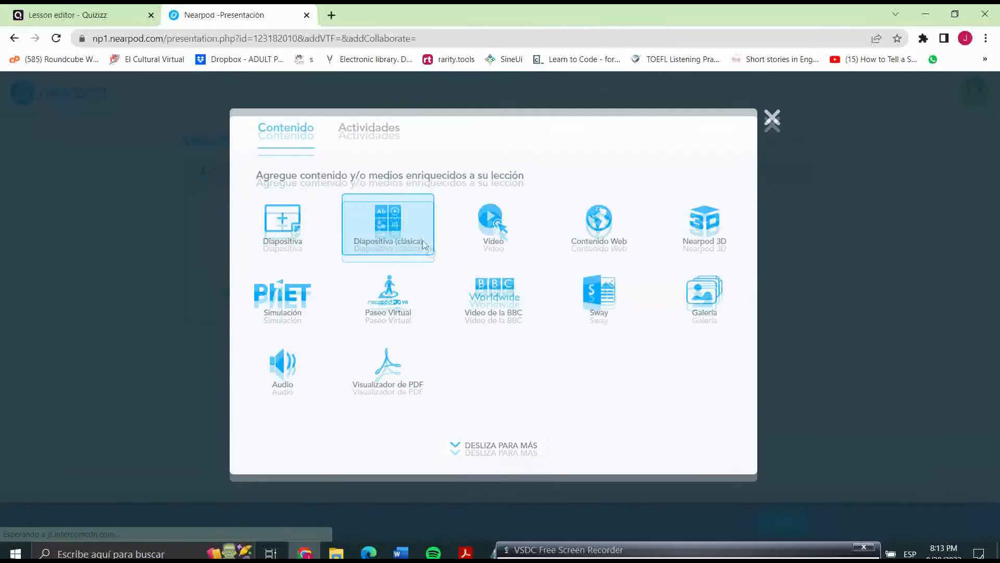
left_click(364, 143)
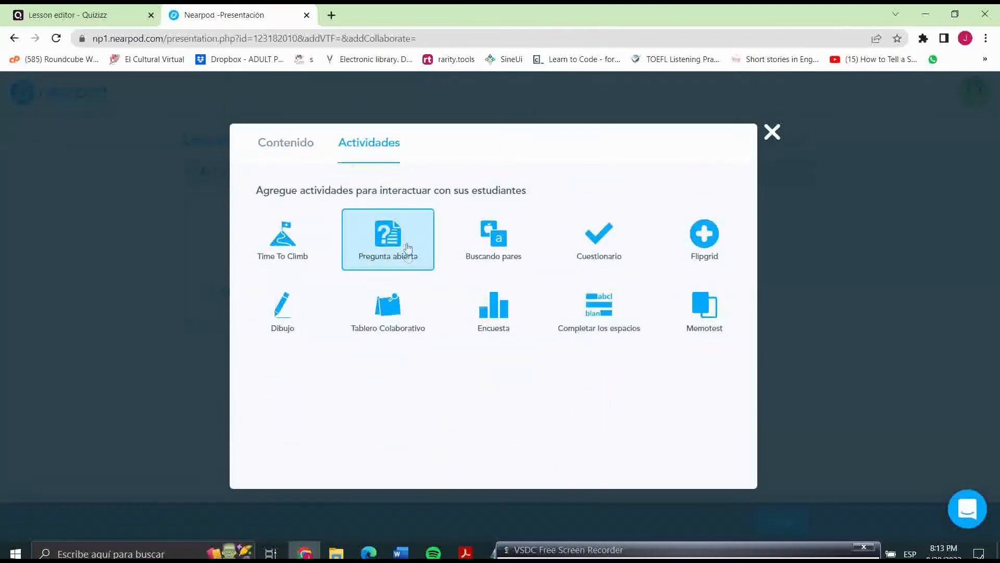
left_click(603, 309)
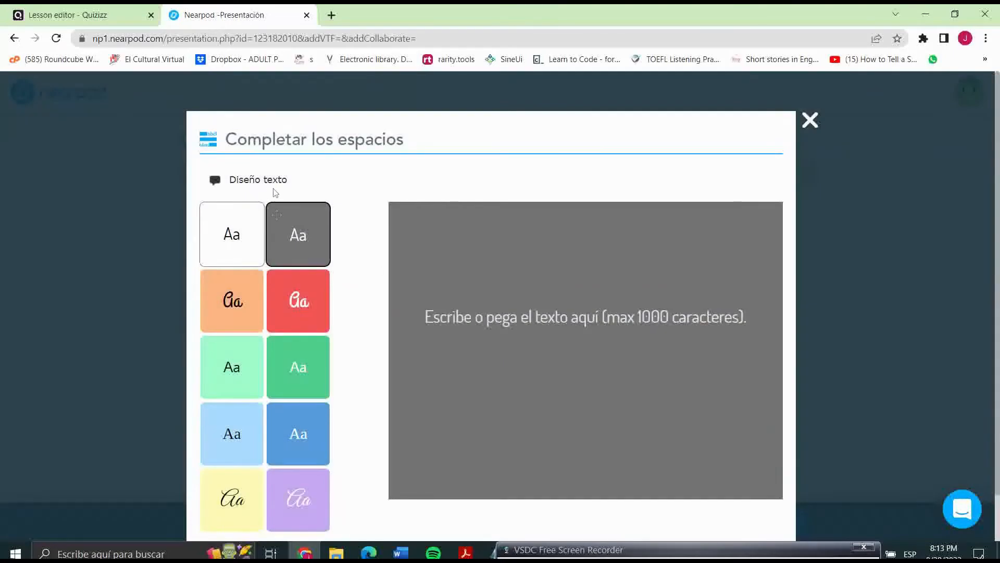
Step: Paste the holidays sentence into the activity text and replace its underscores with "to", giving "I'm looking forward to the holidays."
left_click(391, 268)
type("I'm looking forward __ the holidays.")
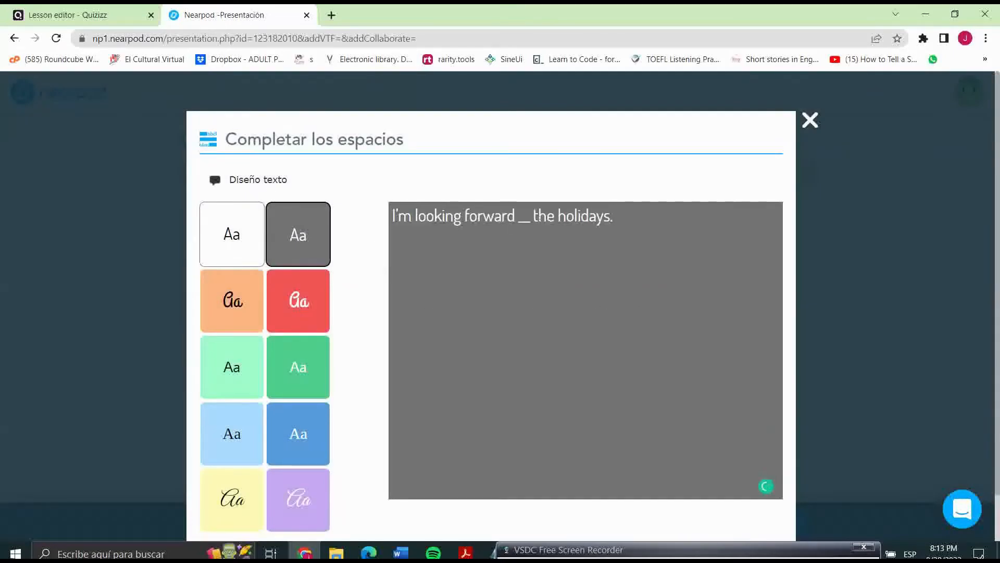
left_click(535, 213)
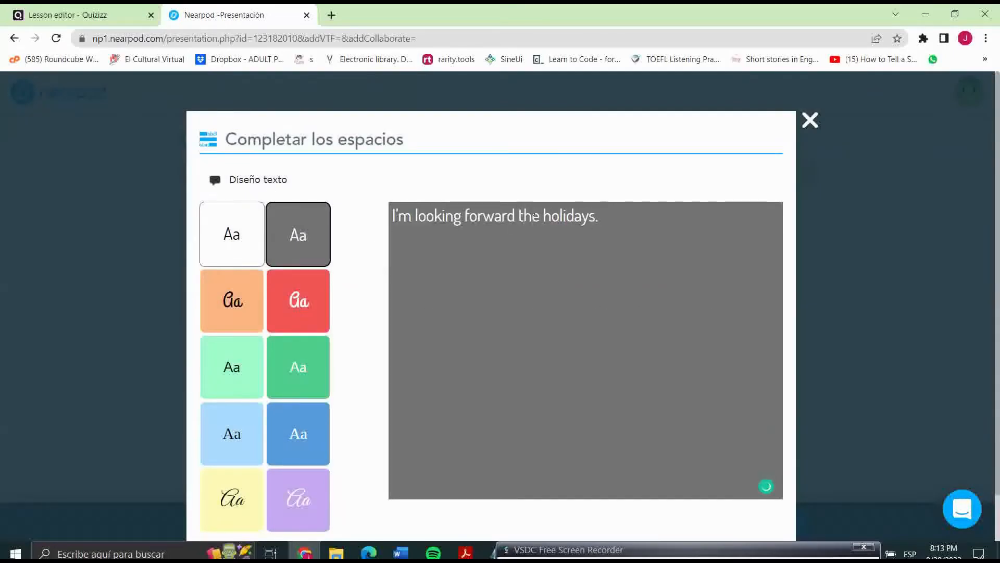
type("to")
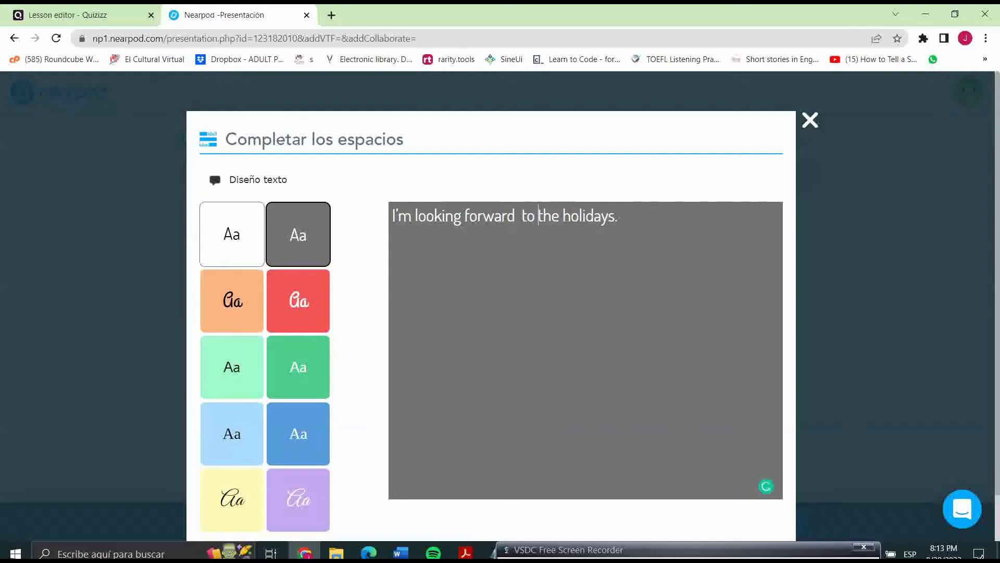
mouse_move(527, 218)
left_click(493, 255)
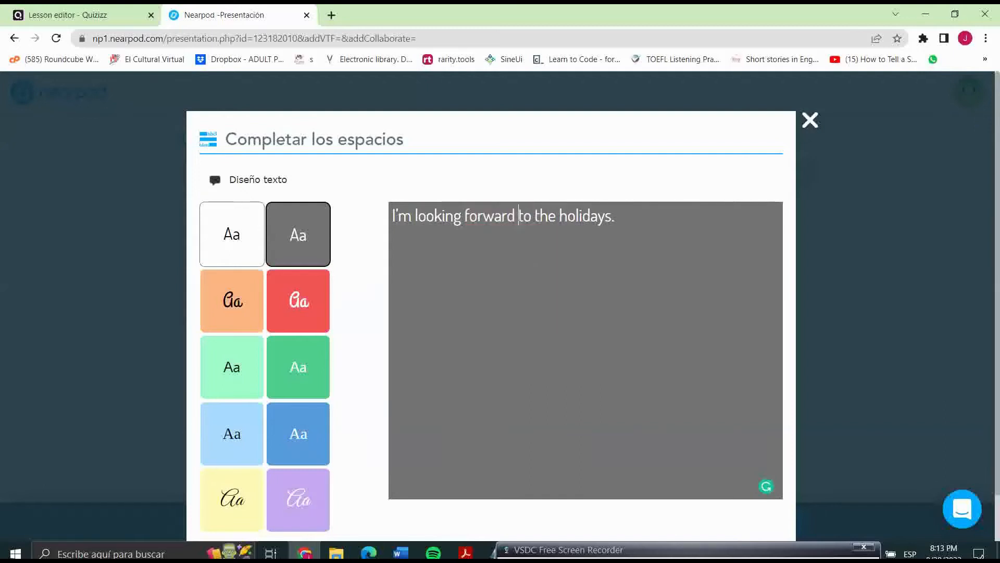
scroll(495, 261, "down", 1)
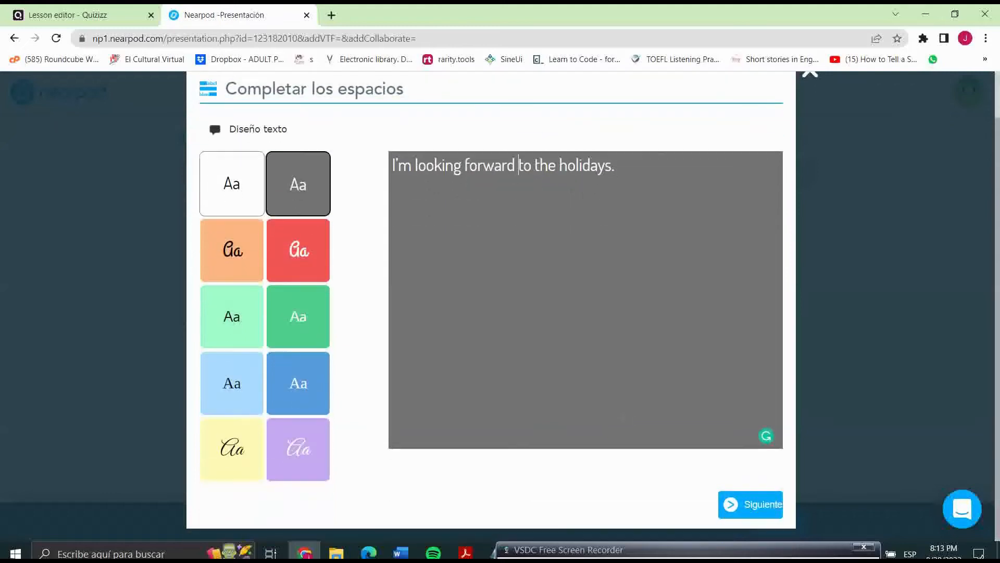
left_click(469, 166)
key("ctrl+a")
left_click(446, 225)
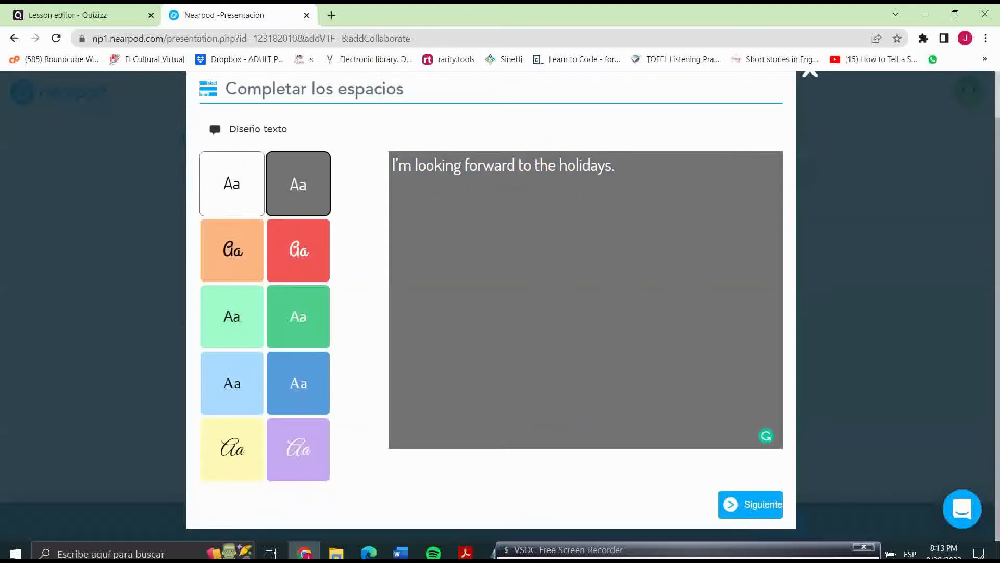
Step: Copy the COVID-19 sentence from Notepad onto a new line of the activity text and replace its blank with "virus"
left_click(490, 551)
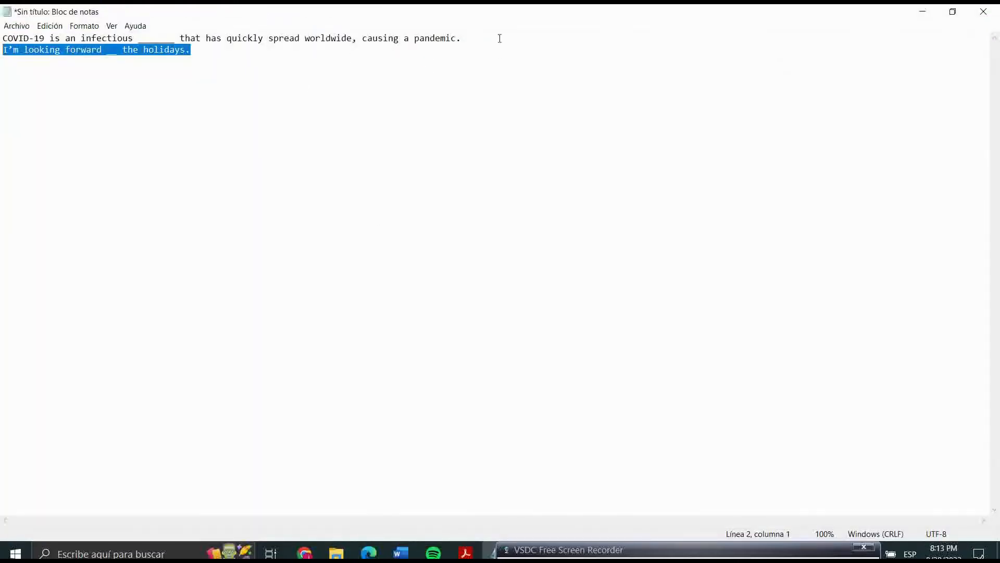
left_click_drag(499, 38, 2, 21)
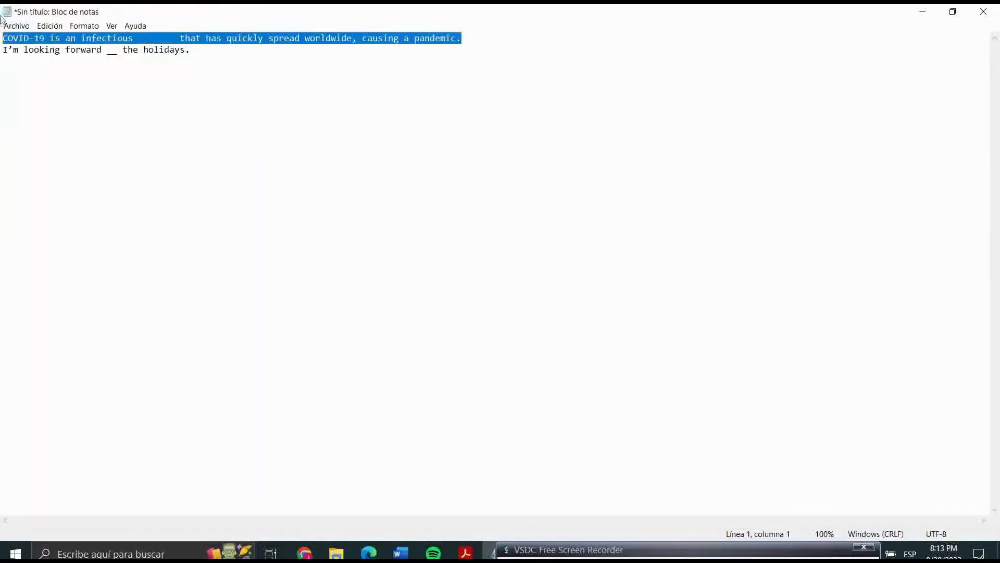
left_click(922, 12)
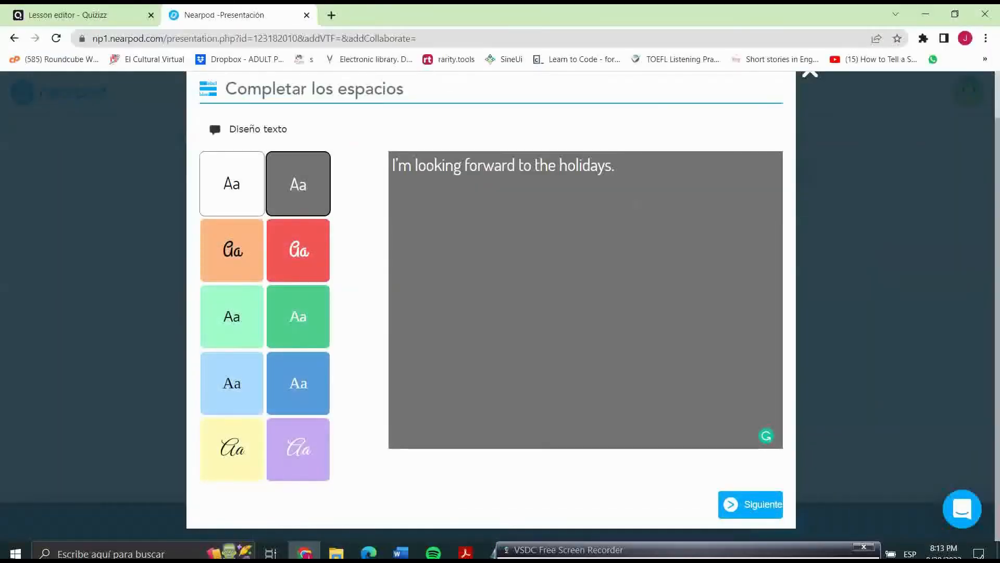
key("Return")
type("COVID-19 is an infectious ______ that has quickly spread worldwide, causing a pandemic.")
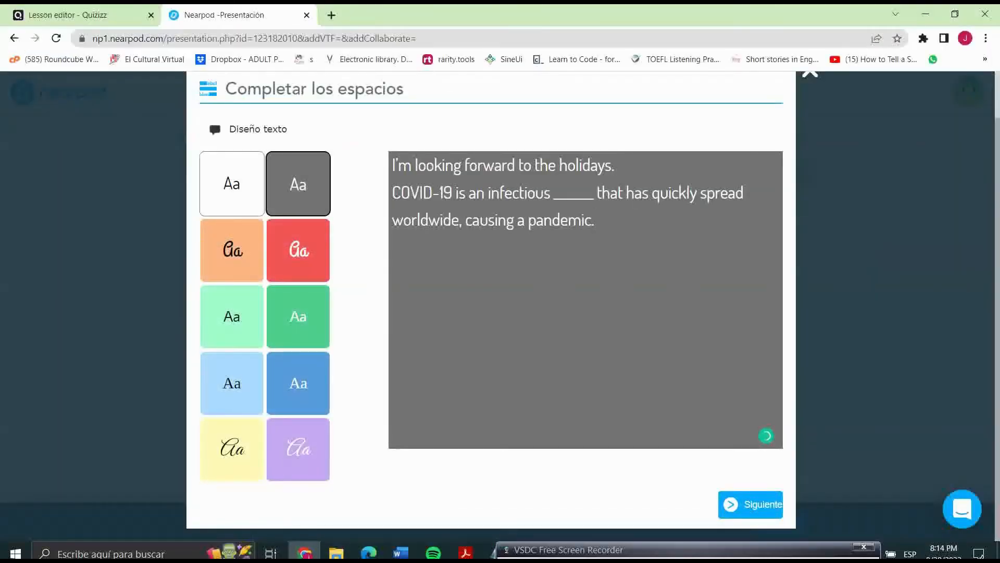
left_click_drag(593, 197, 558, 198)
type("virus")
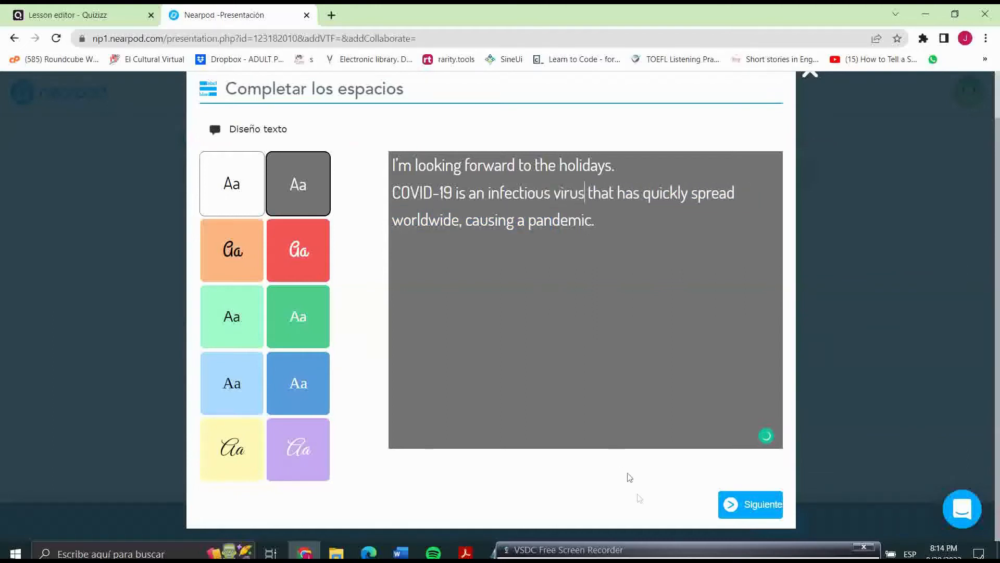
Step: Turn the words "to" and "virus" into blanks and finish the activity
left_click(737, 506)
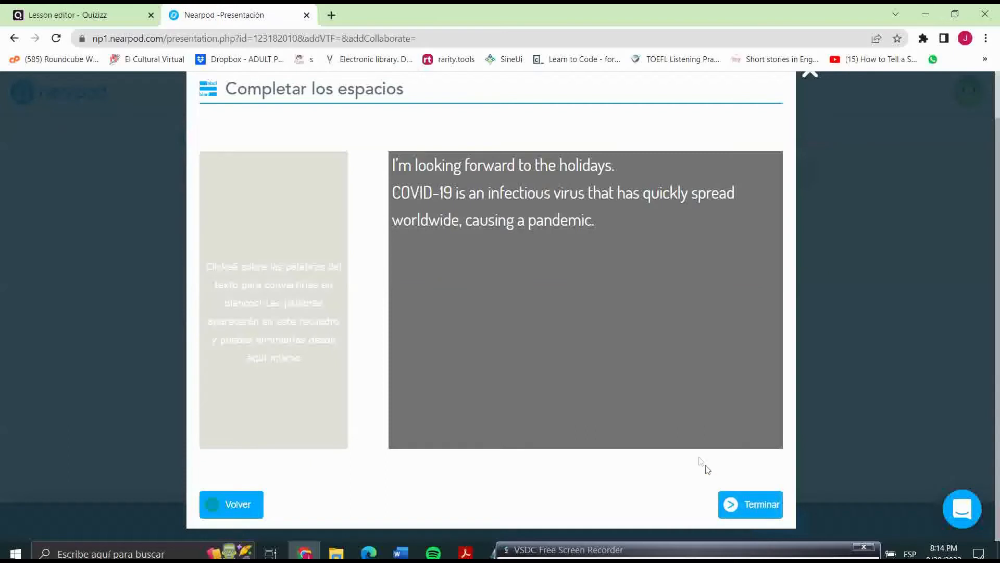
left_click(525, 166)
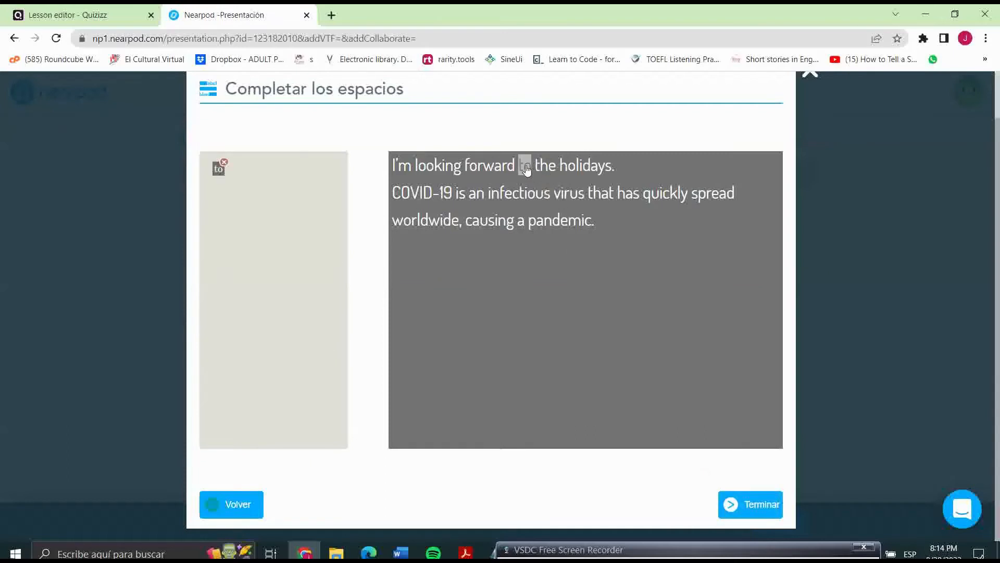
left_click(567, 194)
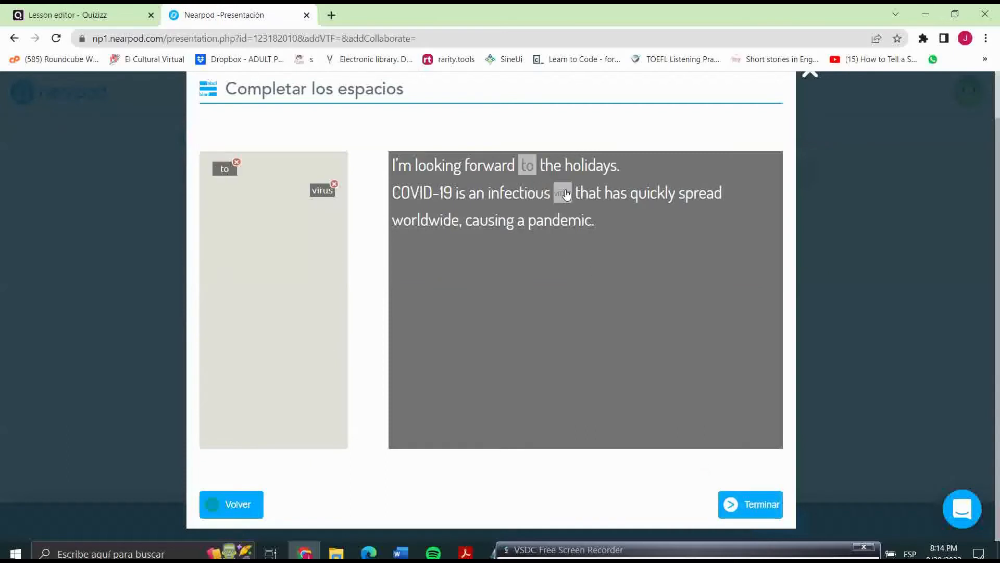
left_click(749, 505)
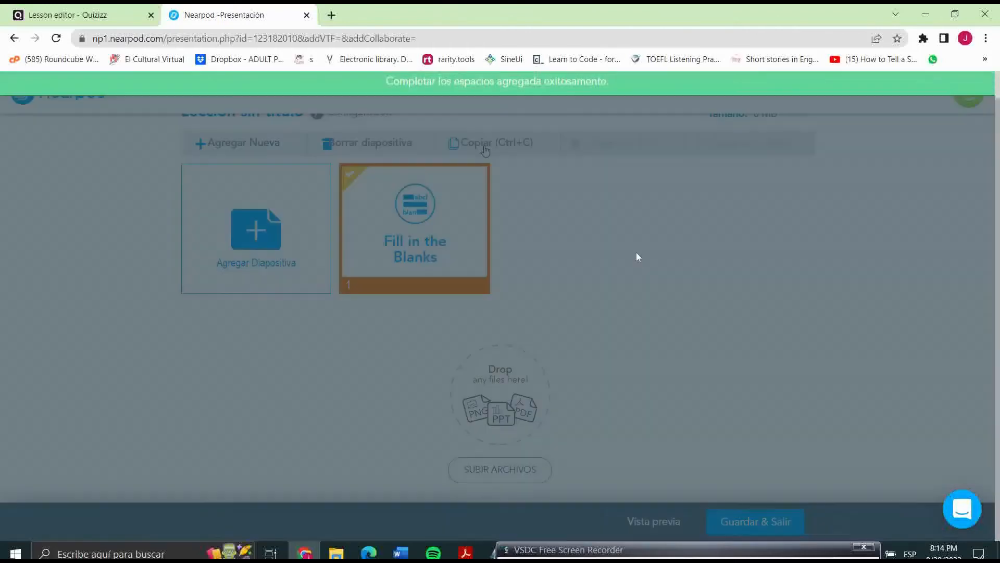
Step: Preview the lesson in the student view and submit the fill-in-the-blanks activity with both blanks empty
scroll(567, 336, "up", 1)
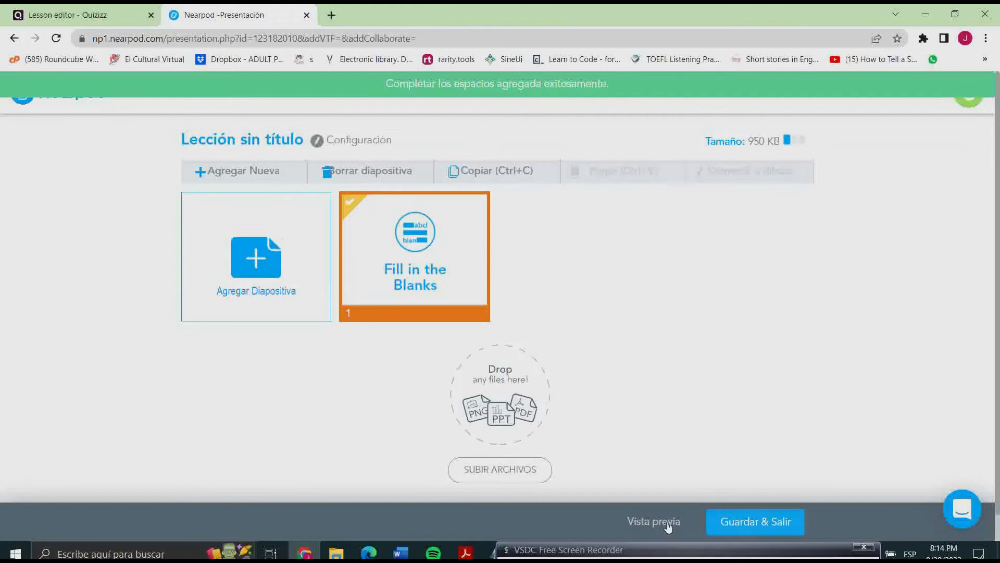
left_click(661, 523)
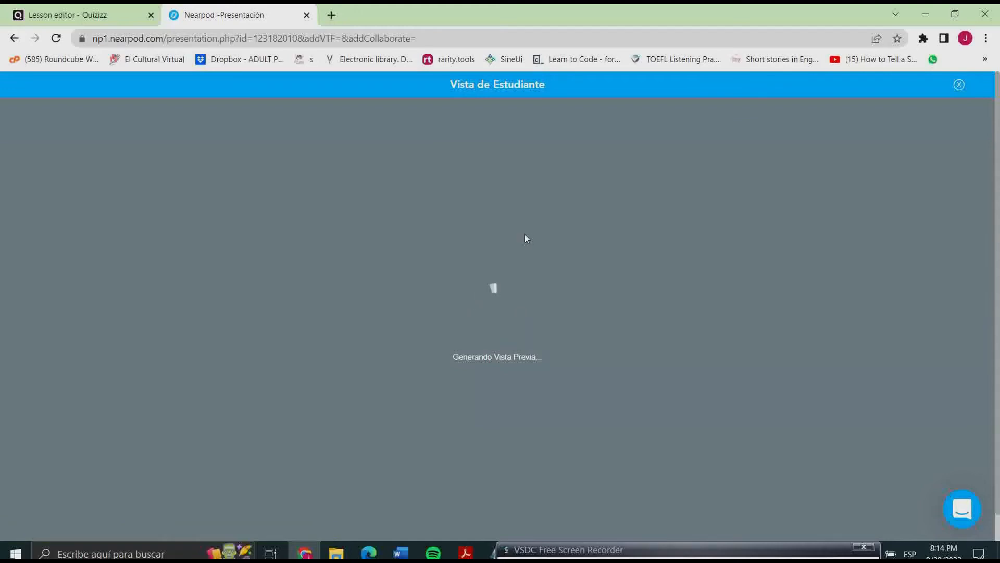
left_click_drag(653, 550, 606, 554)
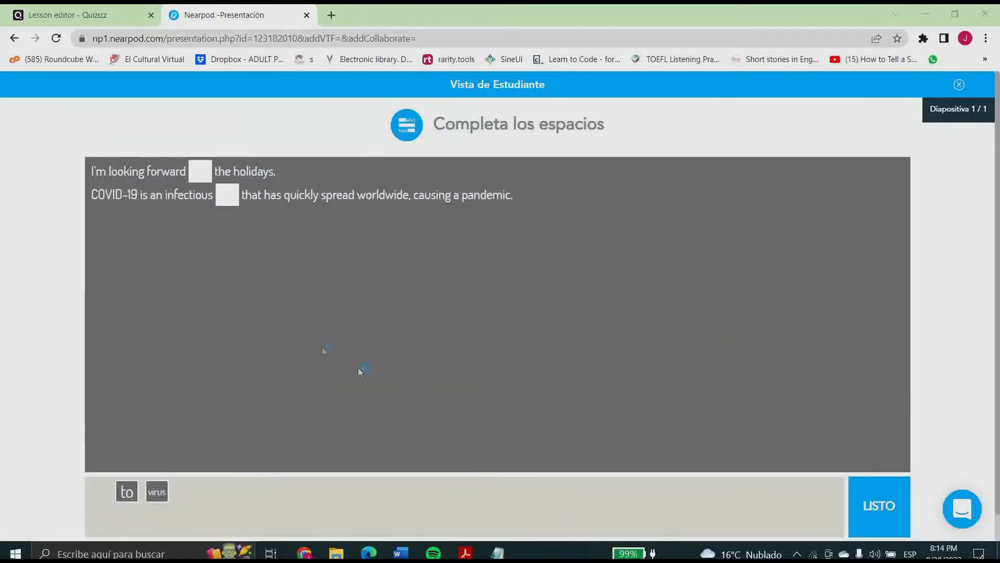
mouse_move(127, 492)
left_mouse_down()
mouse_move(177, 335)
mouse_move(234, 223)
mouse_move(204, 159)
mouse_move(228, 291)
mouse_move(123, 503)
left_mouse_up()
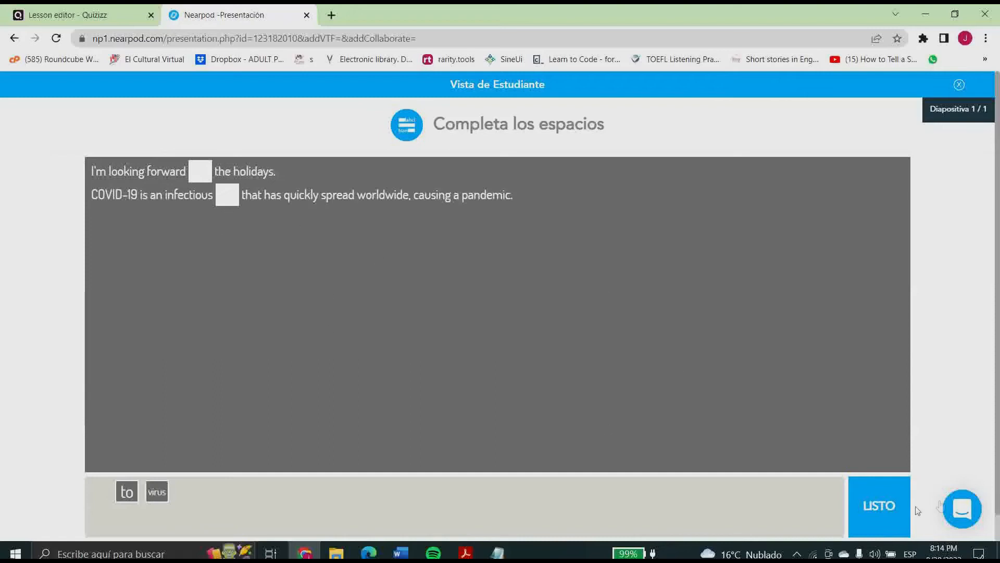
left_click(880, 500)
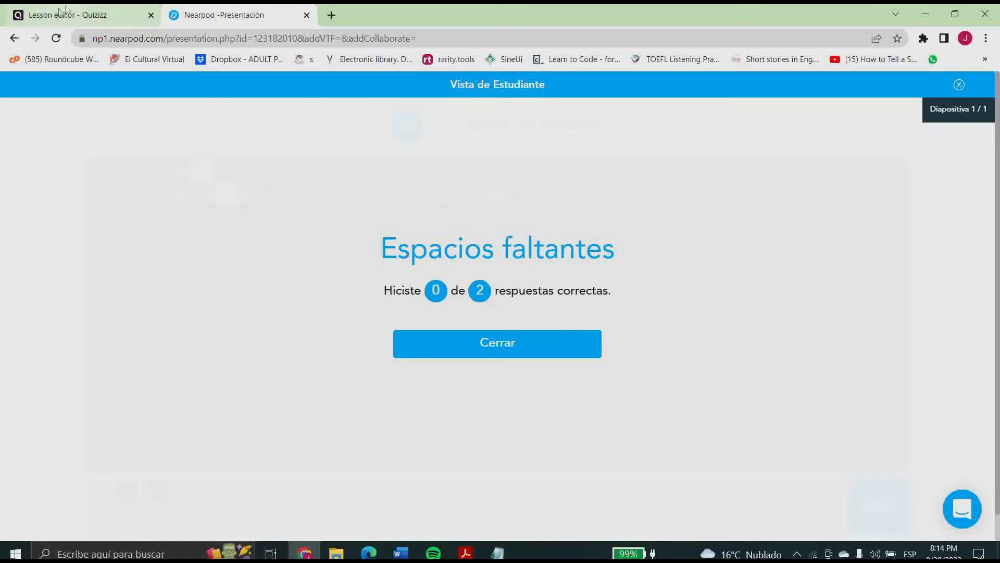
Step: Switch to the Quizizz lesson editor and save the Gap-fill test-VLT lesson with the Professional Development grade level
left_click(77, 9)
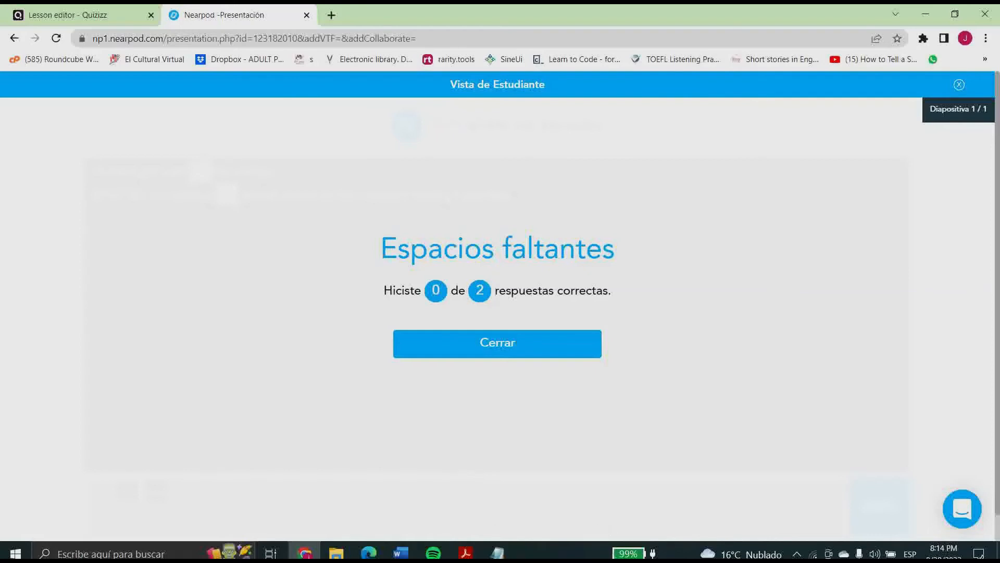
left_click(124, 12)
left_click(189, 10)
left_click(78, 10)
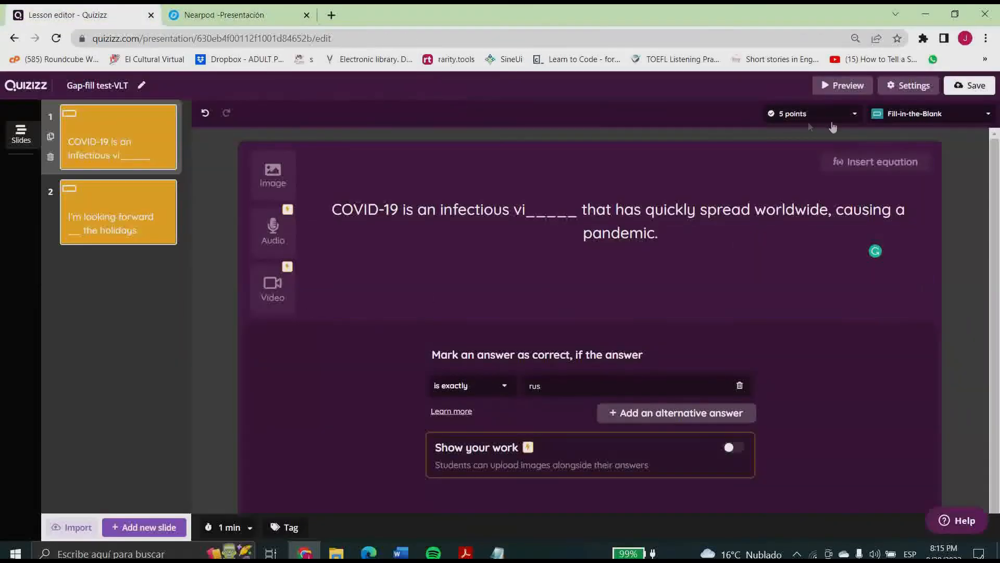
left_click(985, 88)
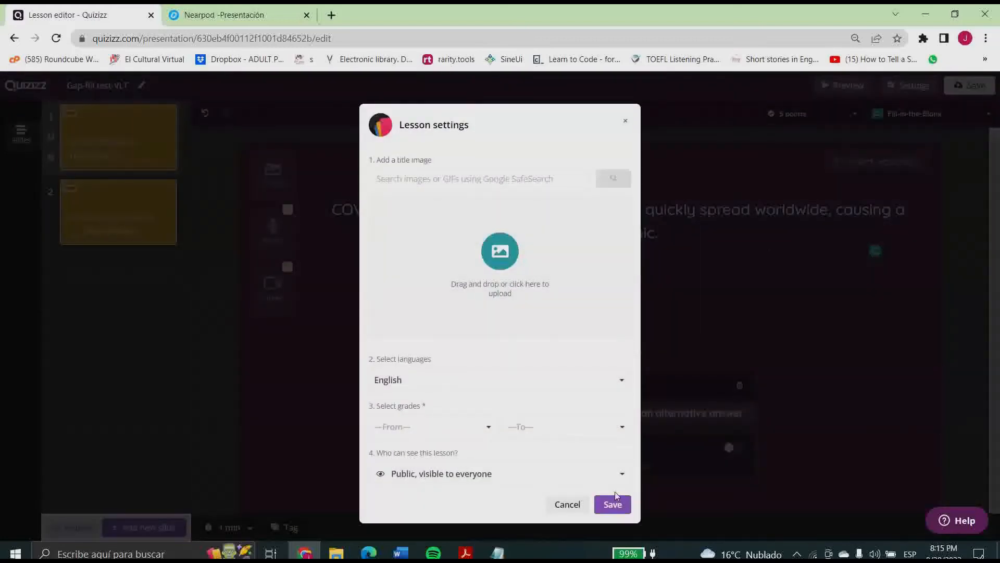
left_click(615, 499)
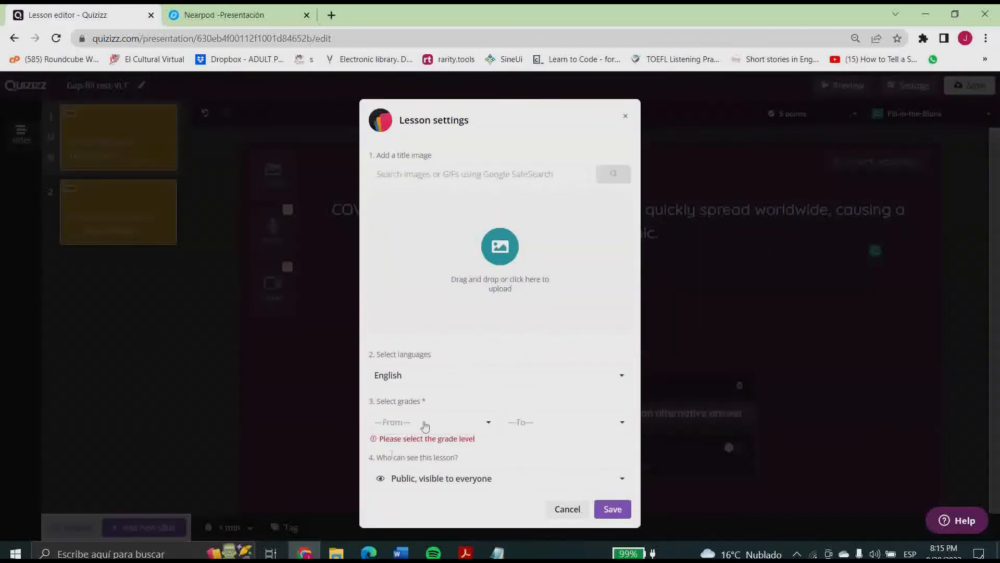
left_click(460, 423)
scroll(431, 467, "down", 6)
left_click(436, 523)
left_click(504, 175)
left_click(614, 505)
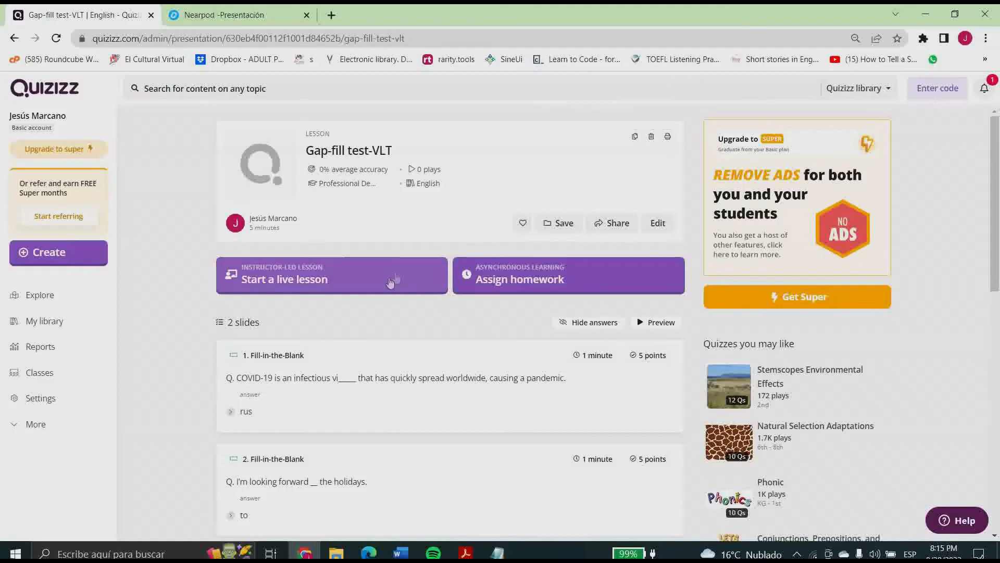
Step: Launch Gap-fill test-VLT as an instructor-led live lesson and present it with the existing settings
left_click(287, 282)
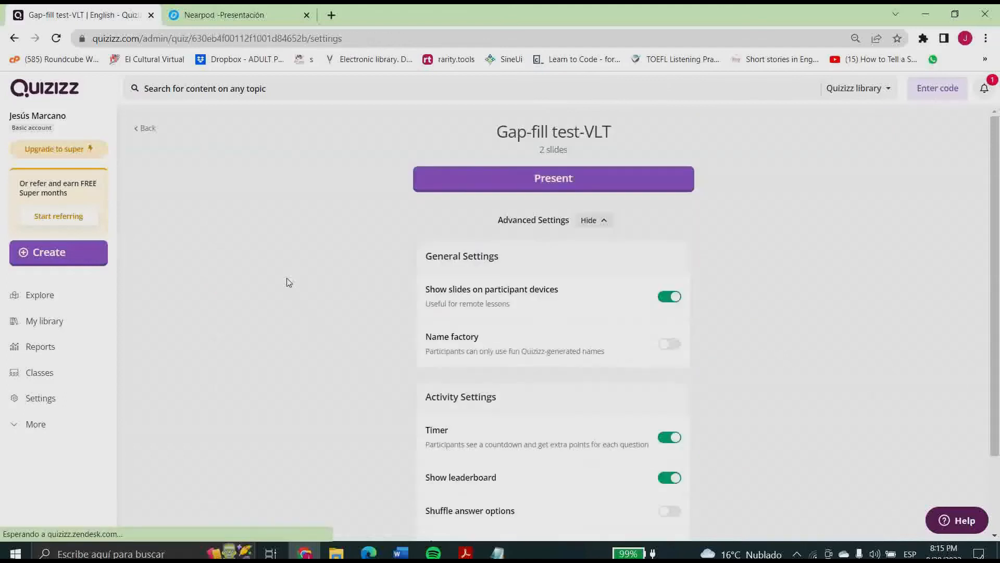
left_click(553, 179)
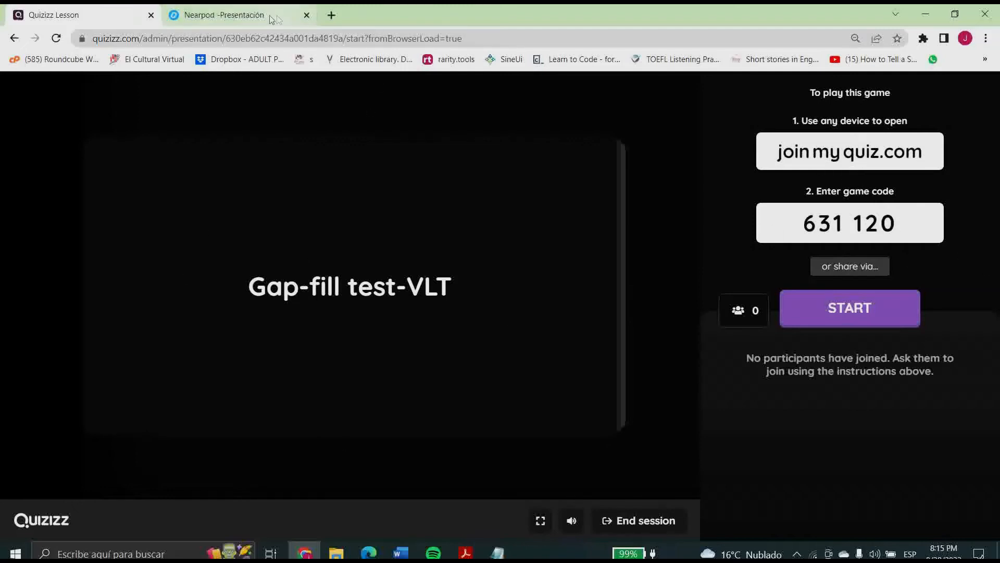
Step: Switch to the Nearpod lesson editor, leave the student view, and save and exit the untitled fill-in-the-blanks lesson
left_click(230, 14)
left_click(479, 341)
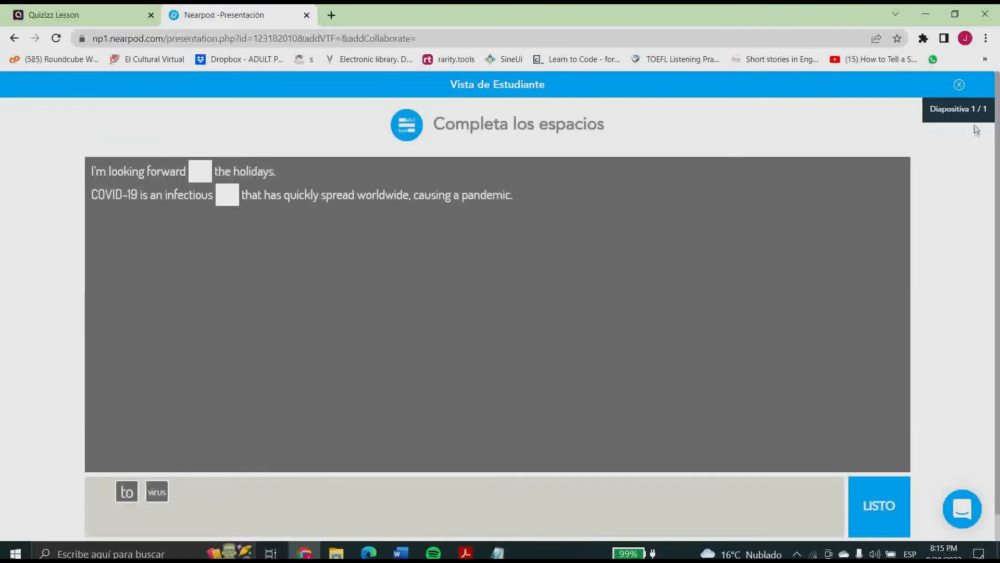
left_click(959, 85)
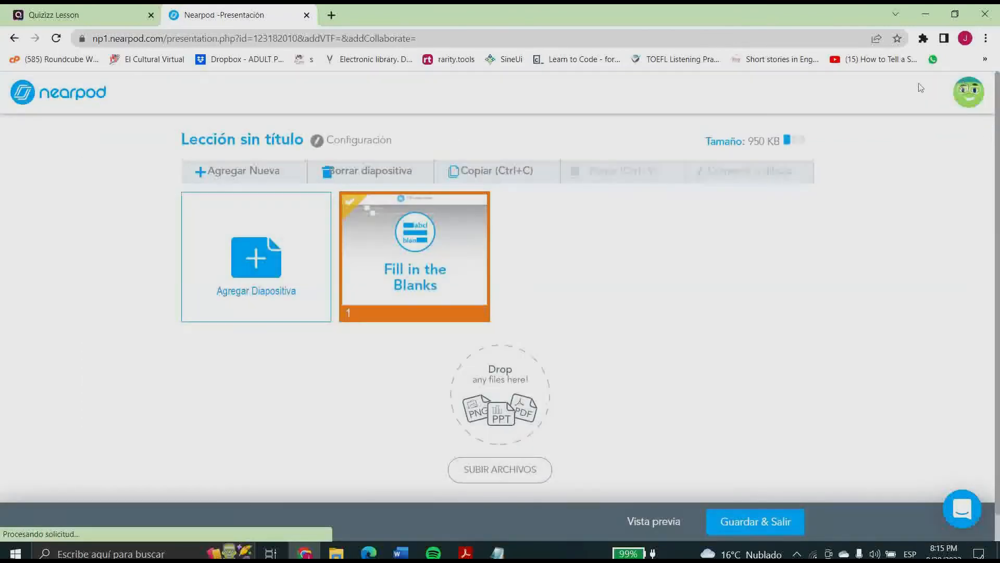
left_click(738, 521)
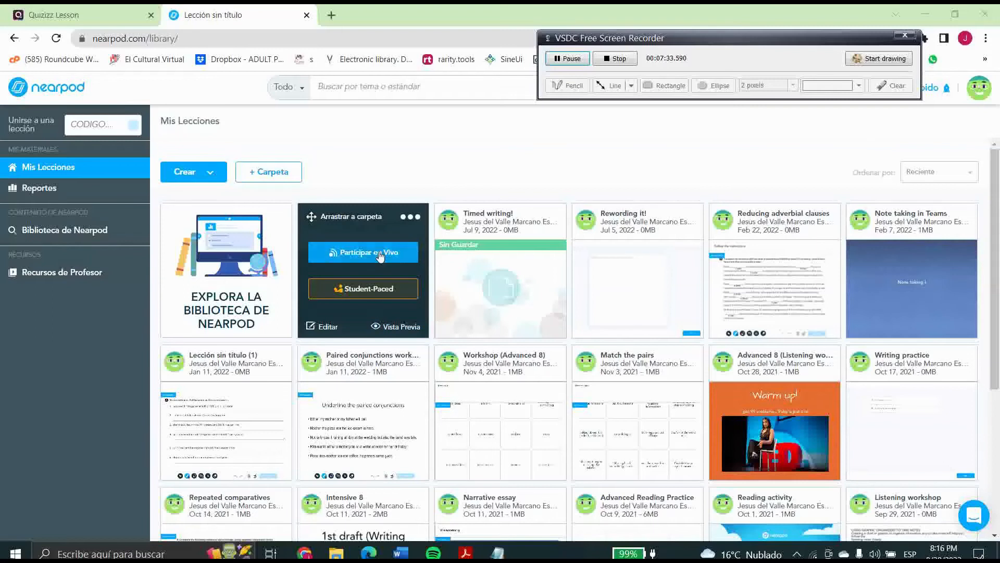
Step: Launch the untitled fill-in-the-blanks lesson as a live participation session and dismiss the join code dialog to show the class results page
left_click(379, 252)
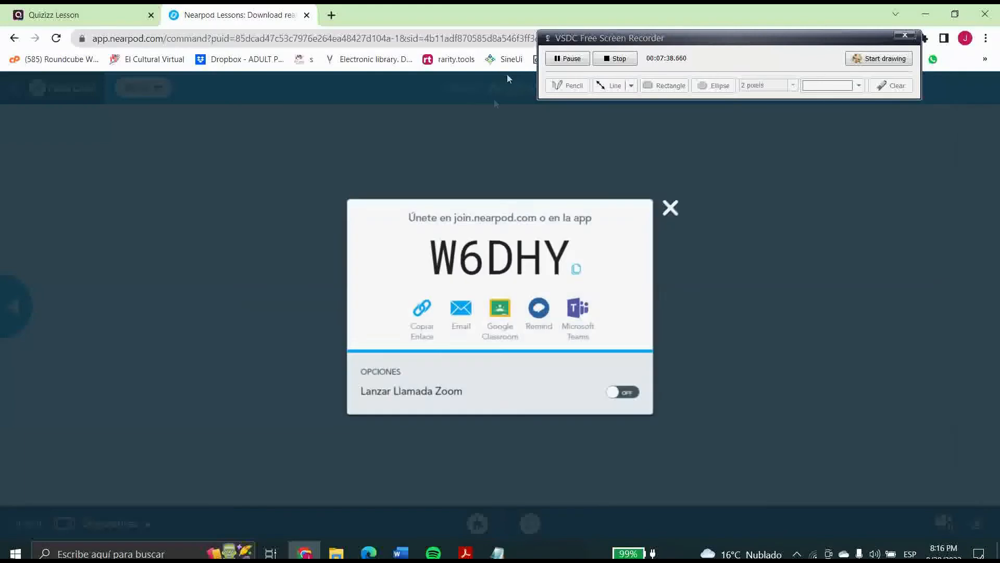
left_click_drag(429, 248, 621, 225)
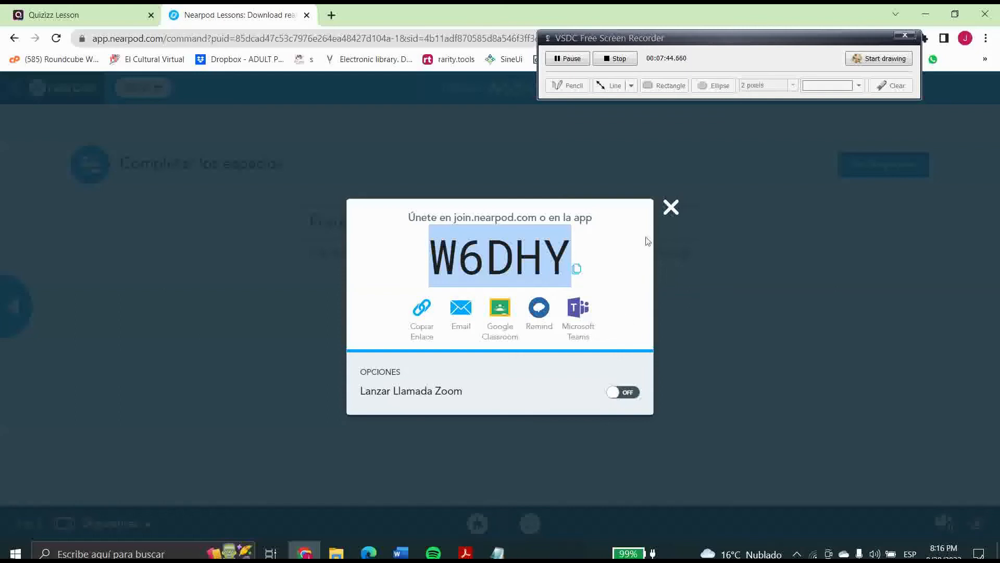
left_click(671, 208)
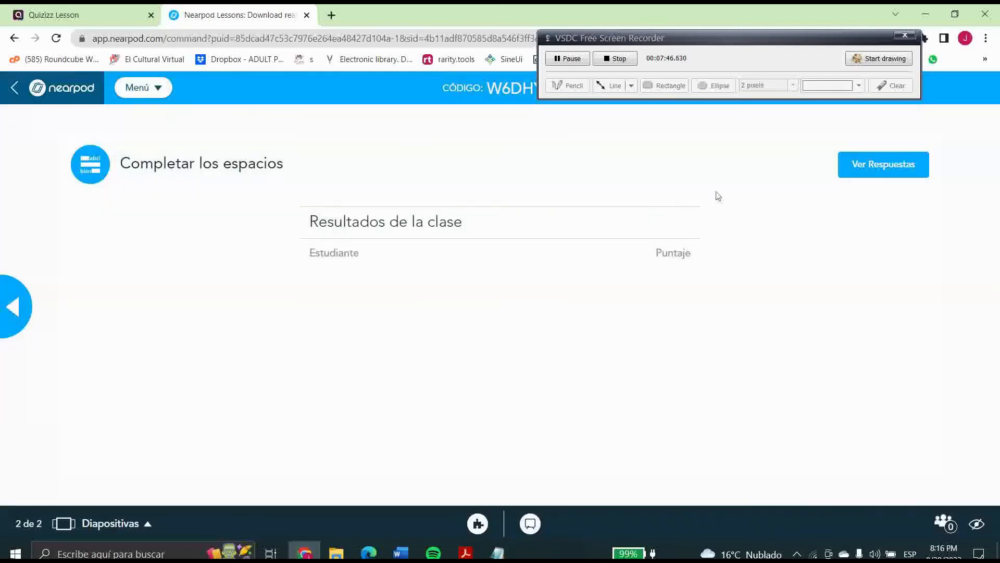
left_click_drag(811, 41, 627, 368)
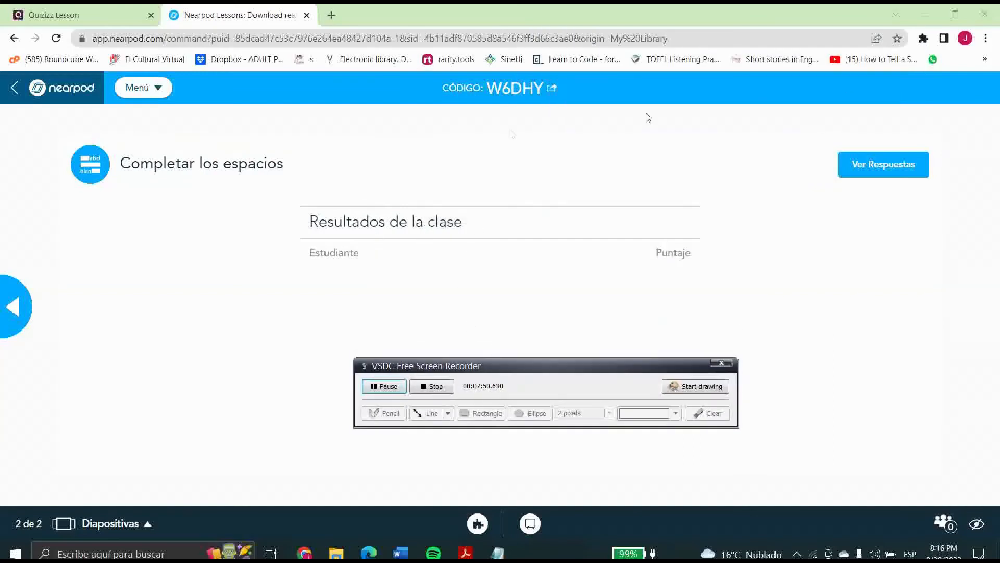